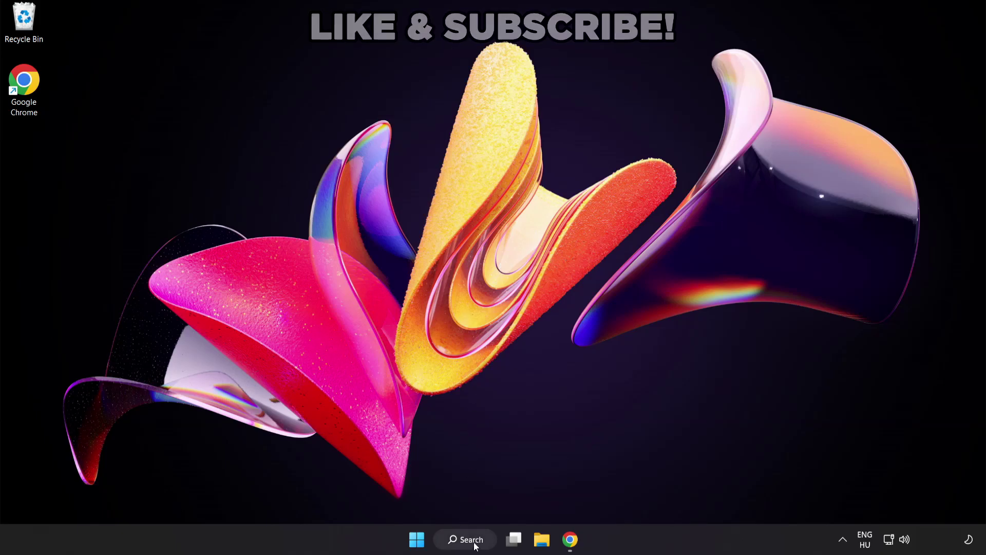
Search Windows for 'edit power plan' to find the Control Panel page
click(472, 539)
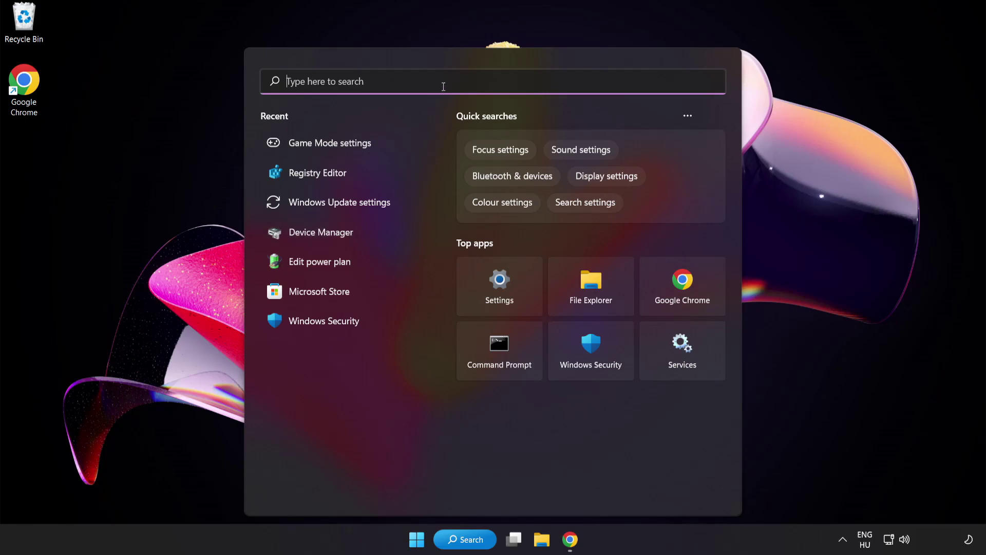
text(edit powe)
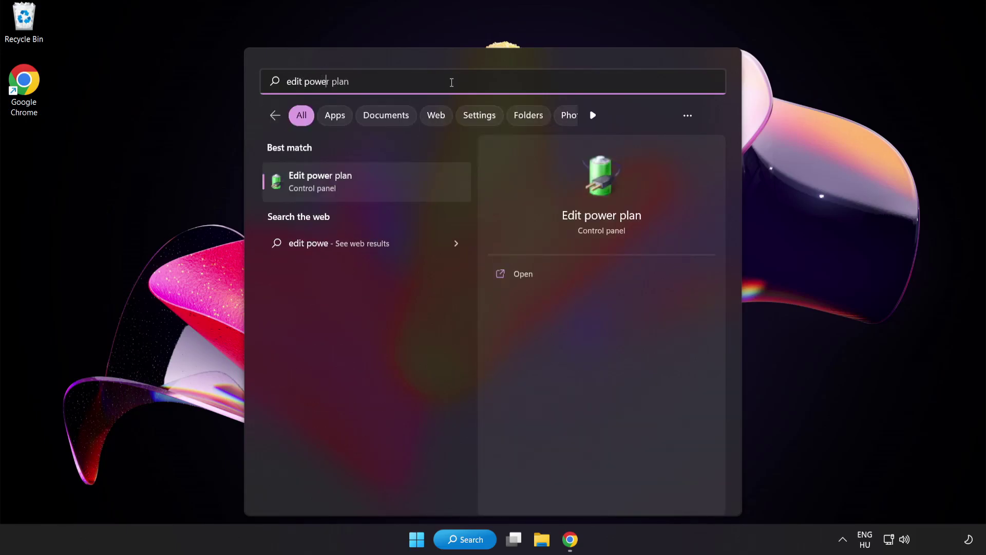
text(r plan)
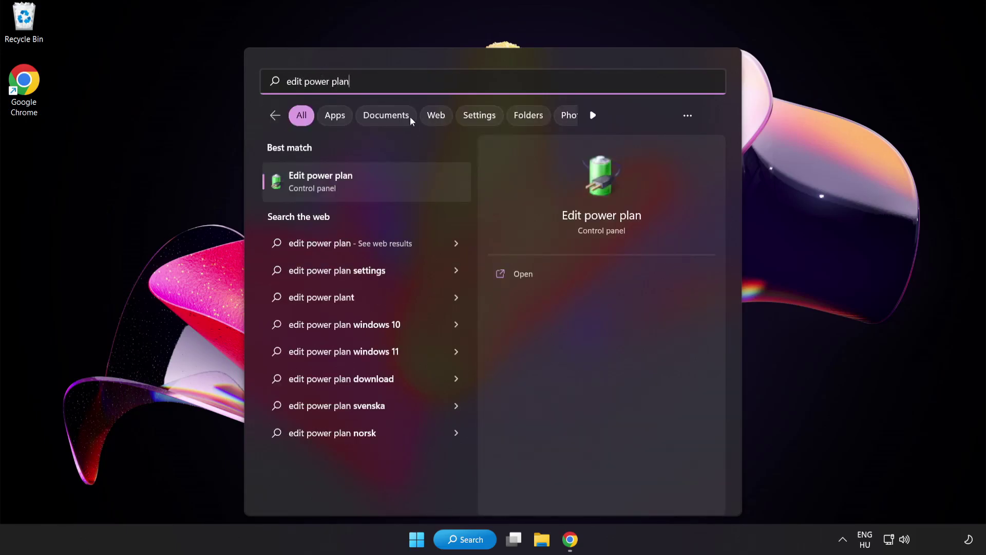
Switch the active power plan from Balanced to High performance, then close Power Options
click(400, 188)
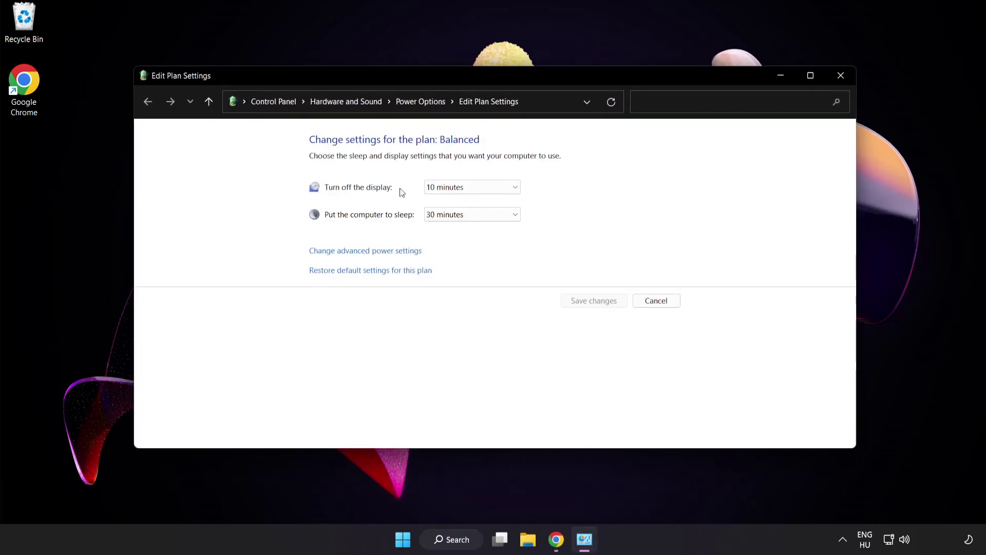
click(429, 103)
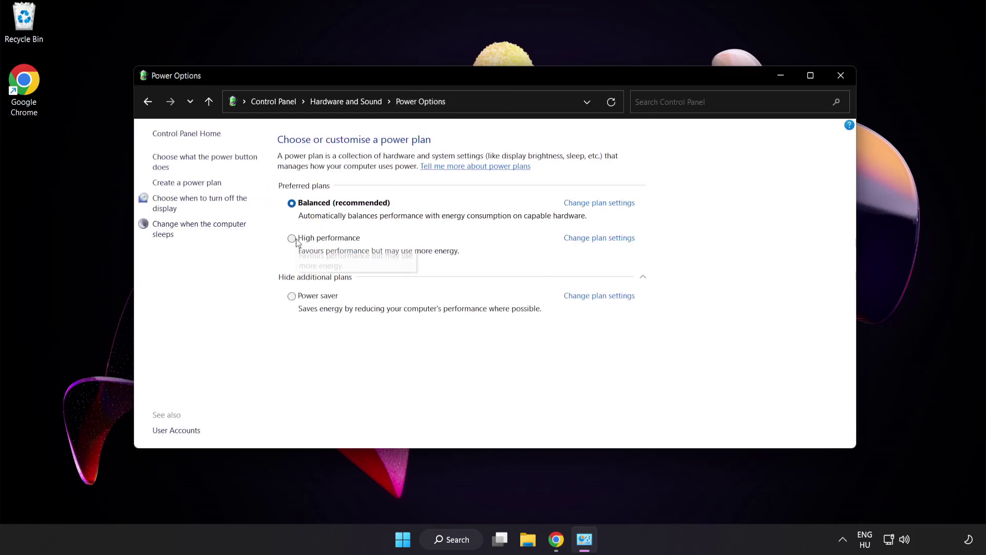
click(328, 241)
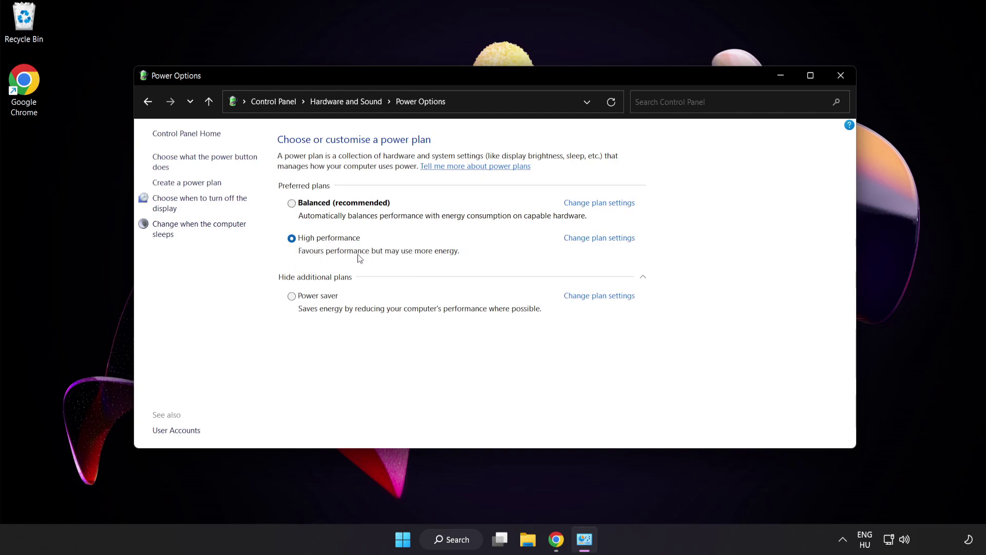
click(842, 77)
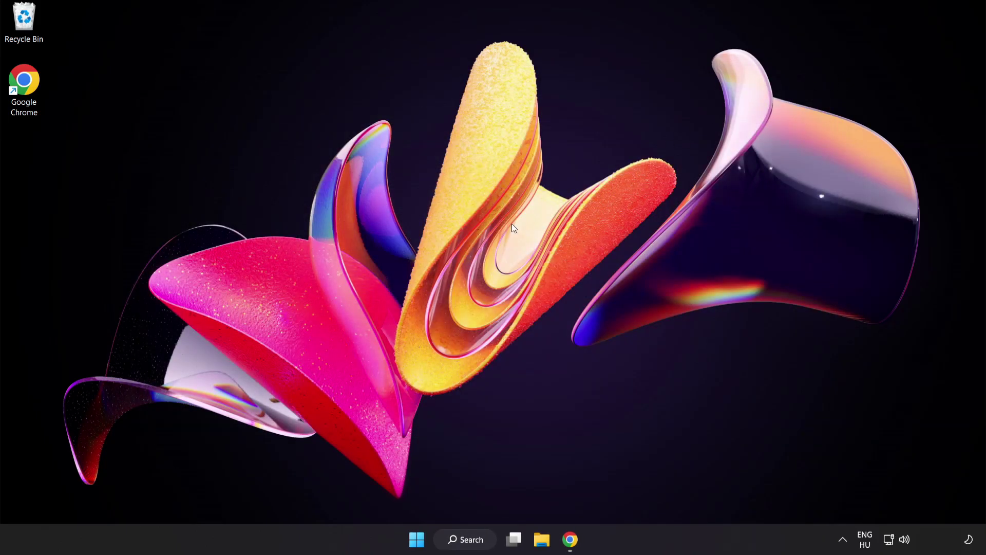
Launch Device Manager via a search for 'device manager' and centre its window
click(477, 543)
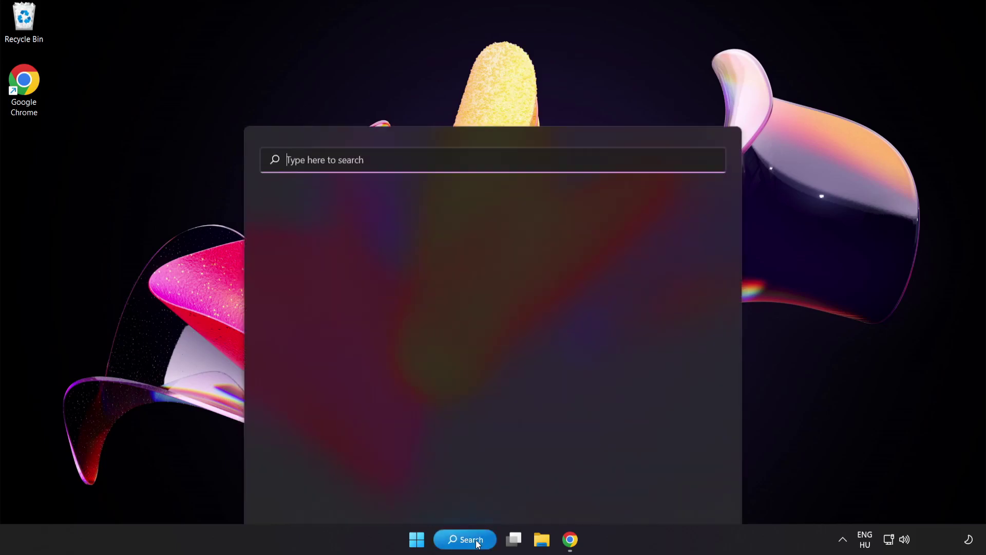
text(device manager)
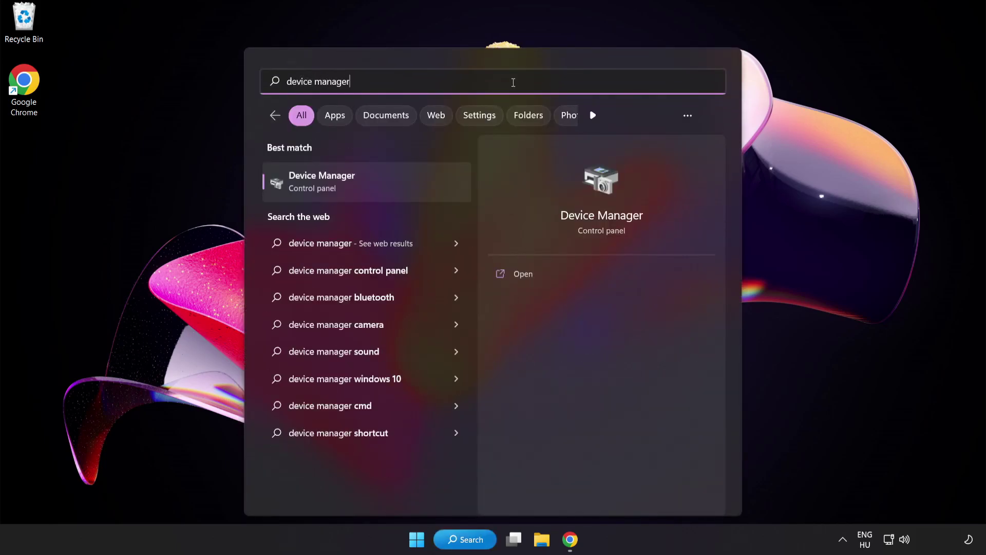
click(404, 187)
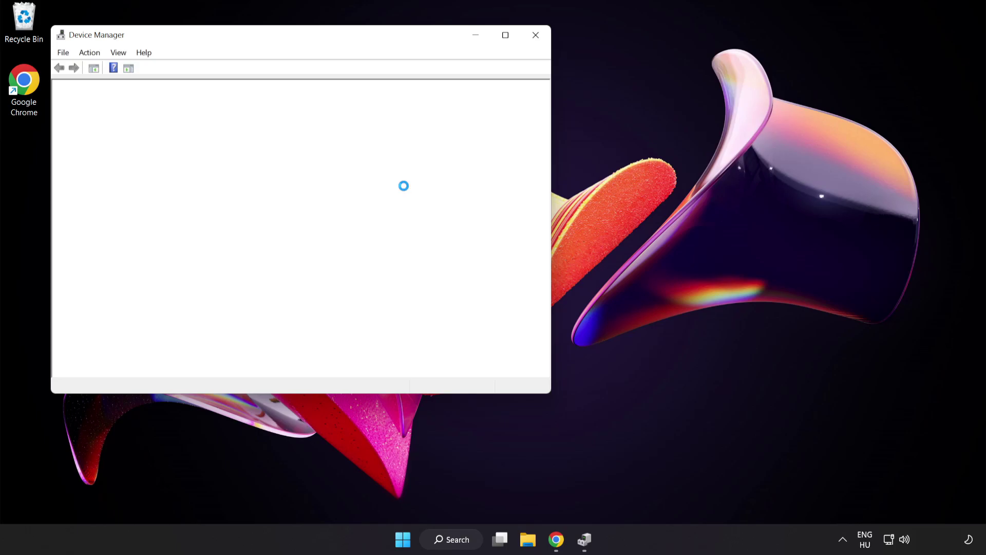
drag(333, 41, 501, 102)
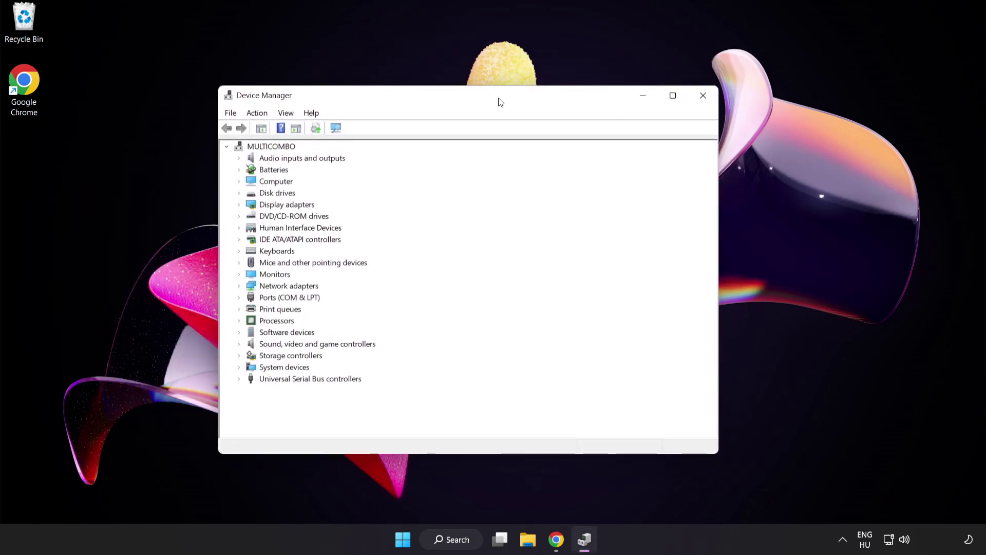
Expand Display adapters and bring up the actions for the VMware SVGA 3D adapter
click(254, 206)
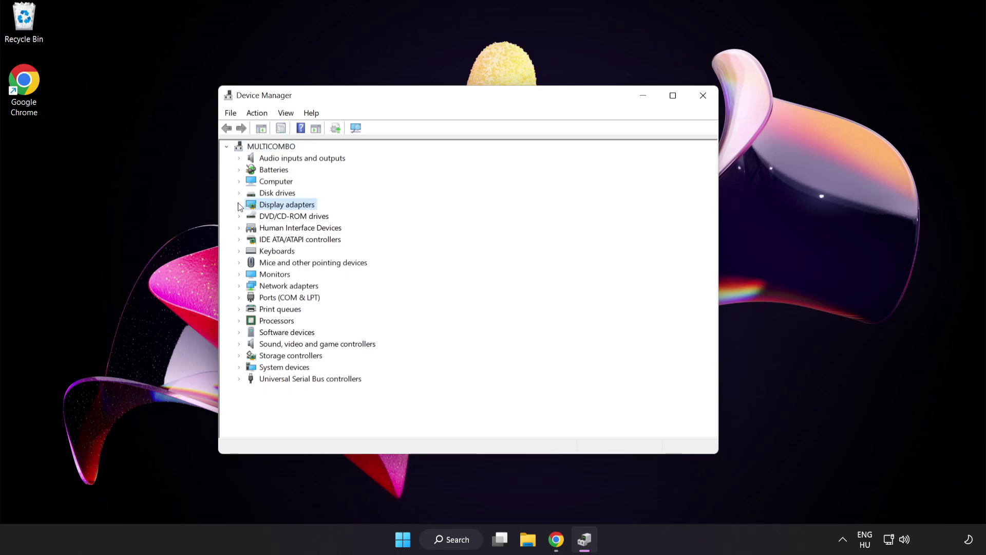
click(239, 206)
click(268, 216)
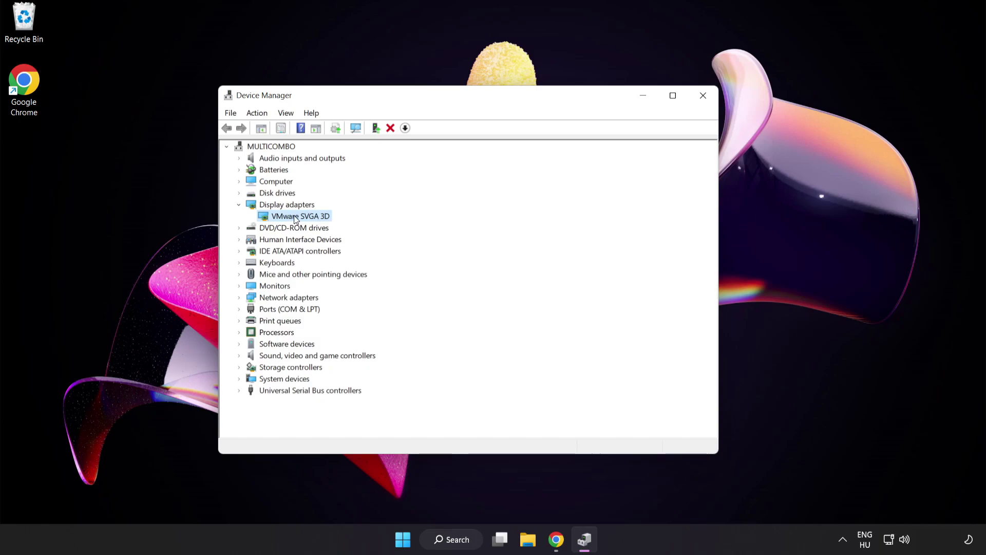
right_click(314, 217)
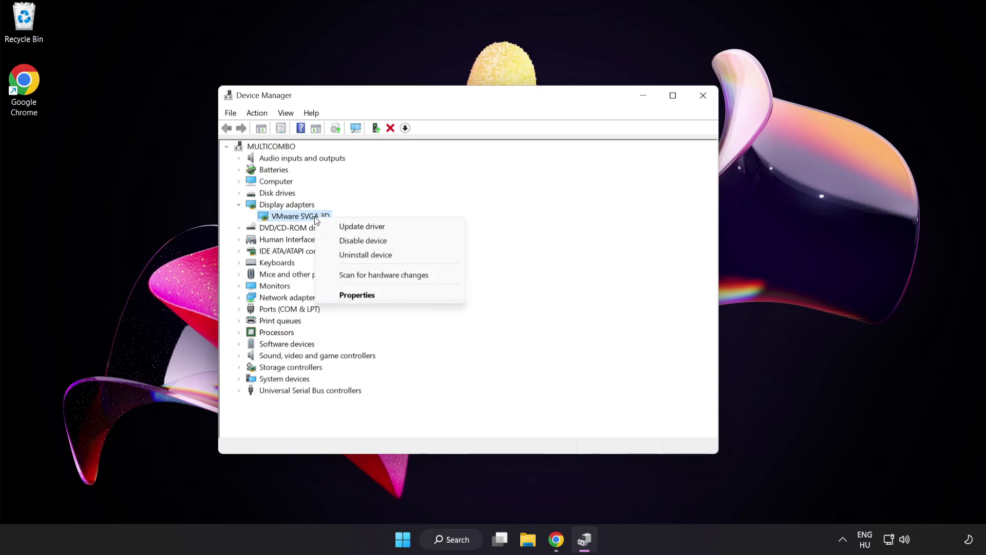
Auto-search for a VMware SVGA 3D driver, confirm the best is installed, and close Device Manager
click(387, 226)
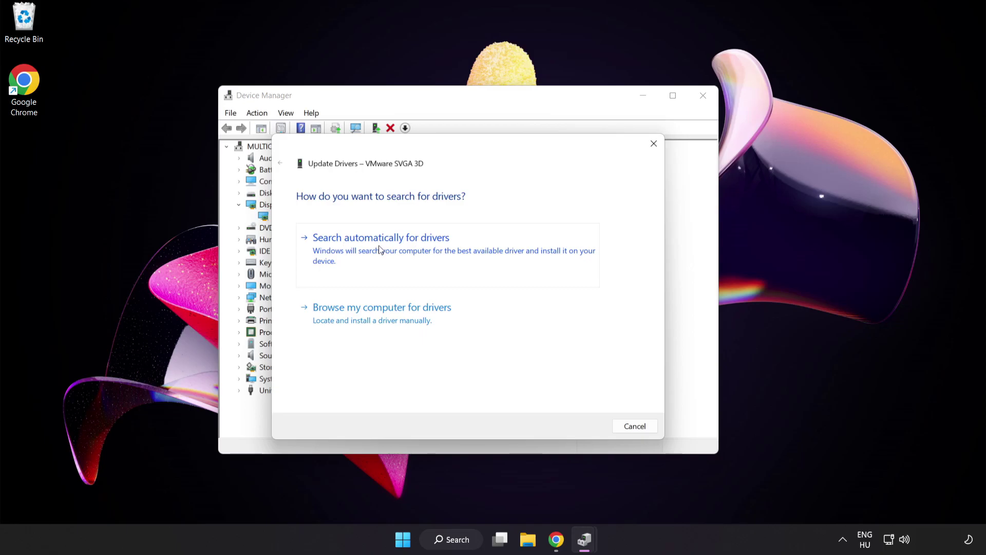
click(406, 250)
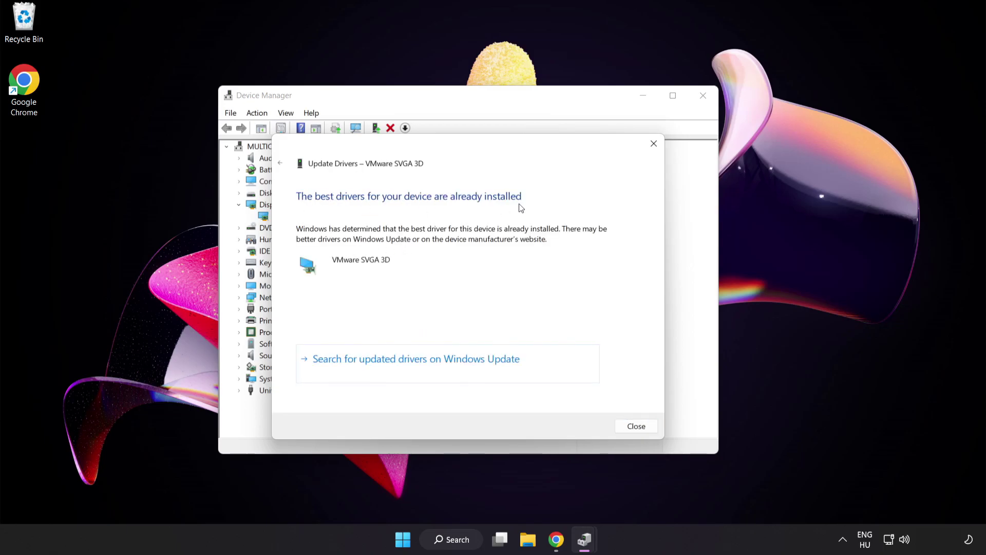
click(635, 427)
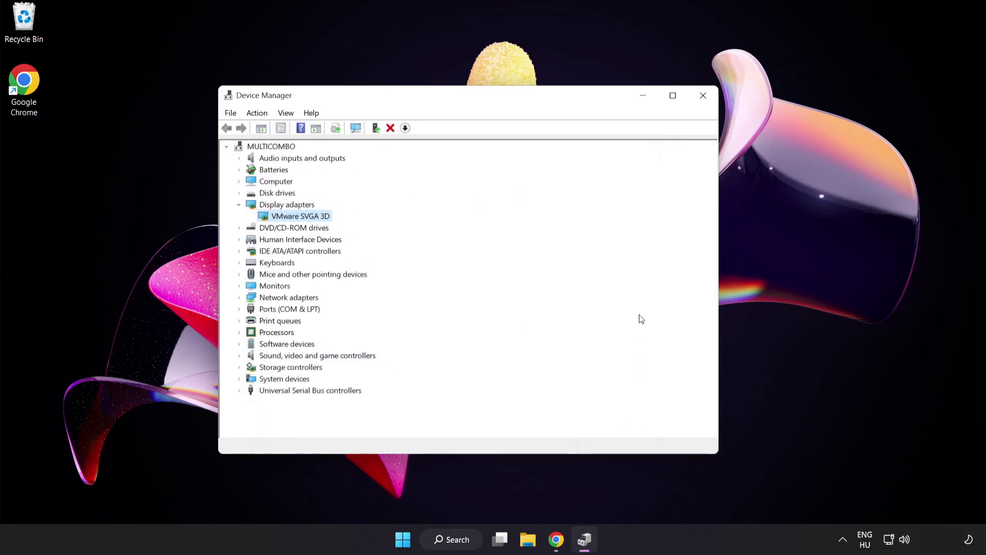
click(702, 96)
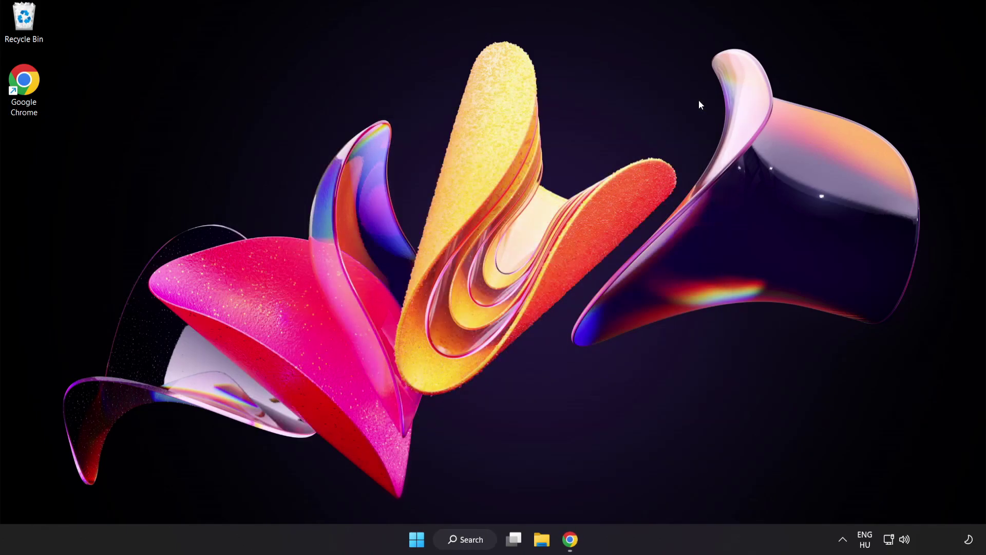
Open the Game Mode page by searching for 'game mode settings'
click(478, 547)
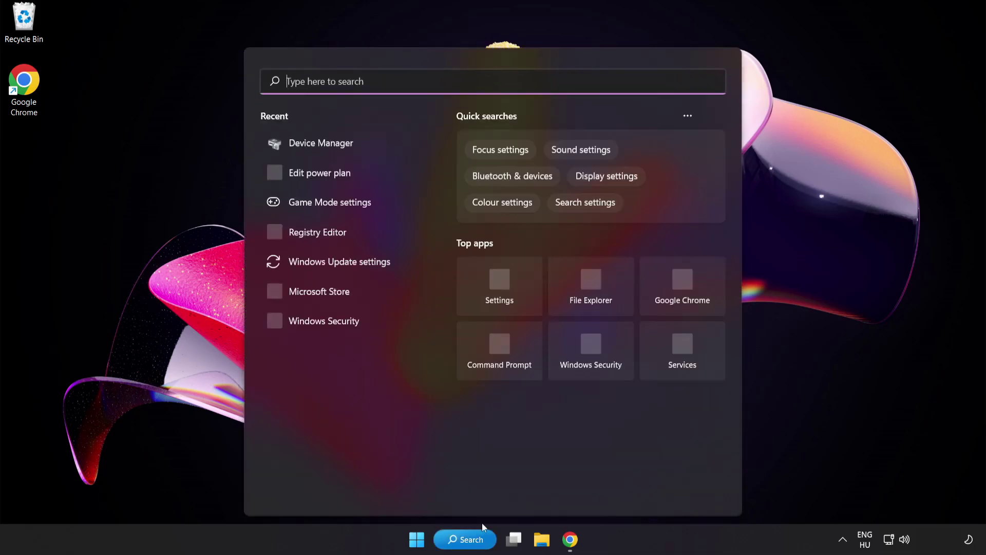
text(gam)
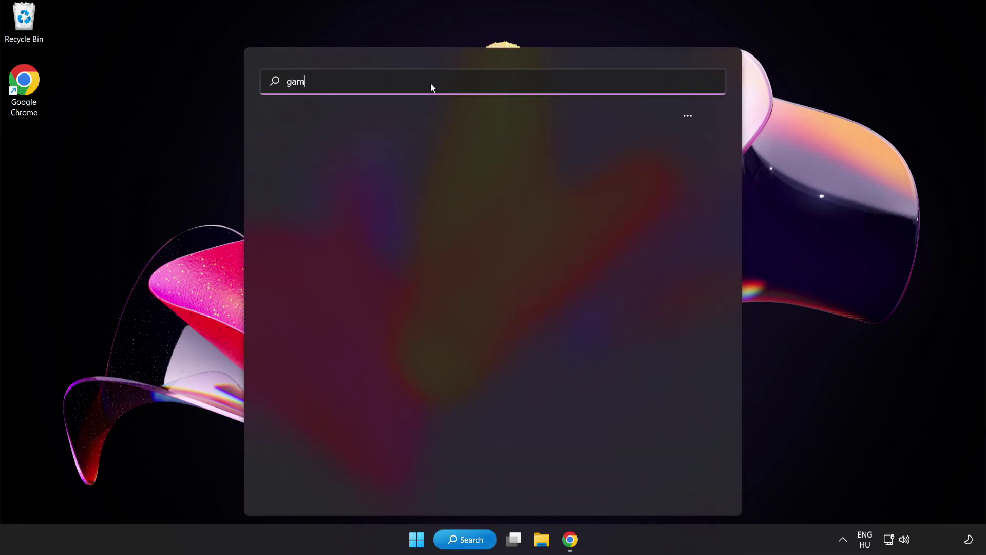
text(e mode settings)
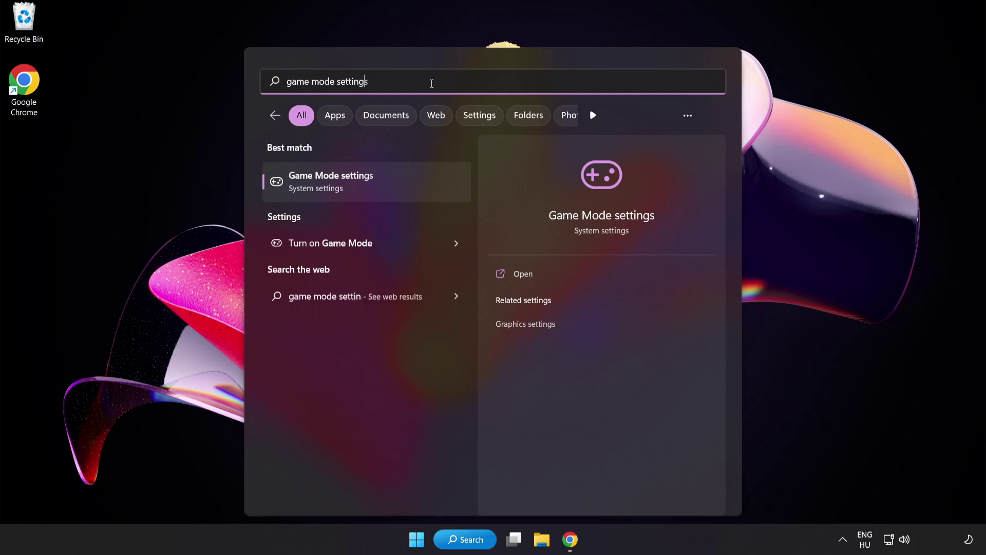
click(360, 188)
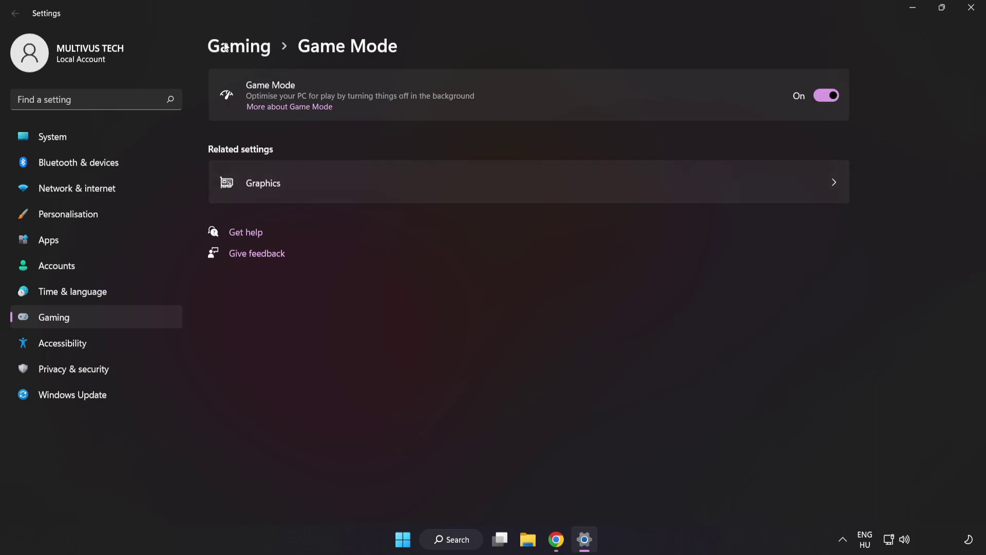
Turn Off the Xbox Game Bar controller-button option under Gaming, then close Settings
click(243, 50)
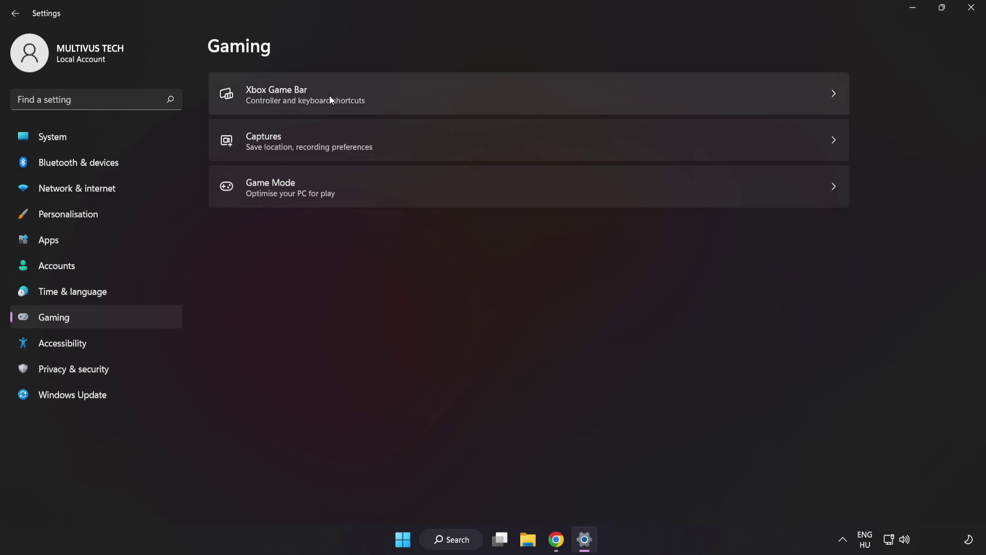
click(711, 91)
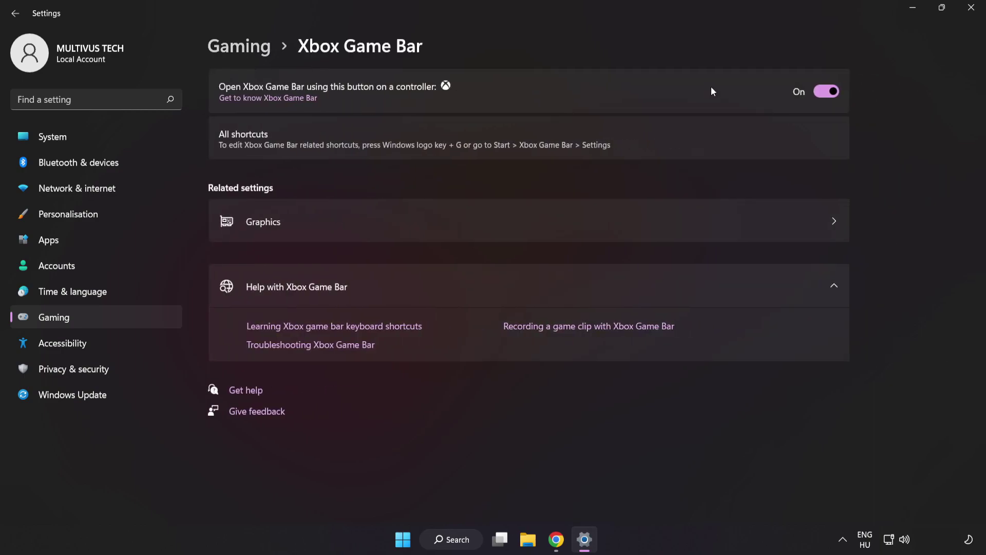
click(828, 94)
click(972, 8)
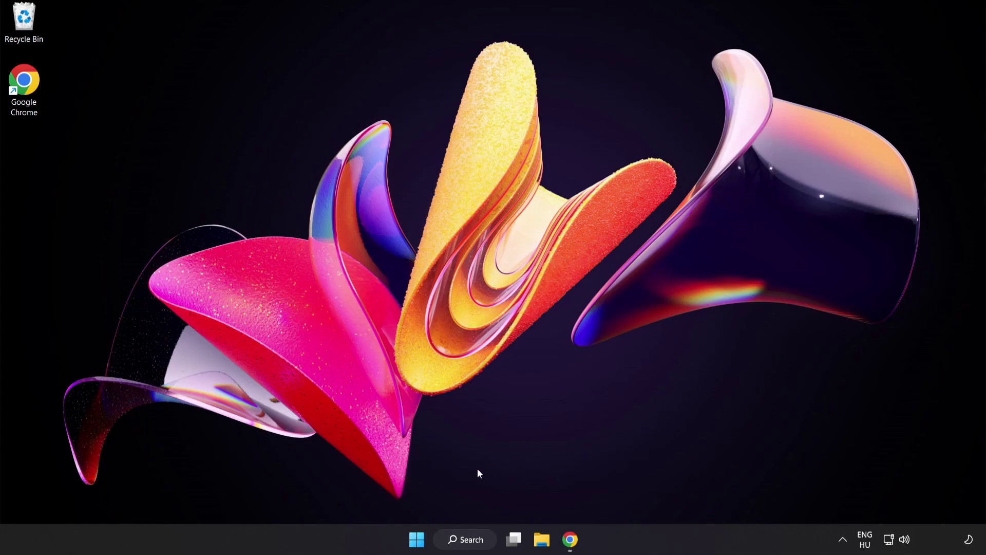
Open Task Manager from the Start right-click menu and end the Google Chrome (8) process
right_click(415, 542)
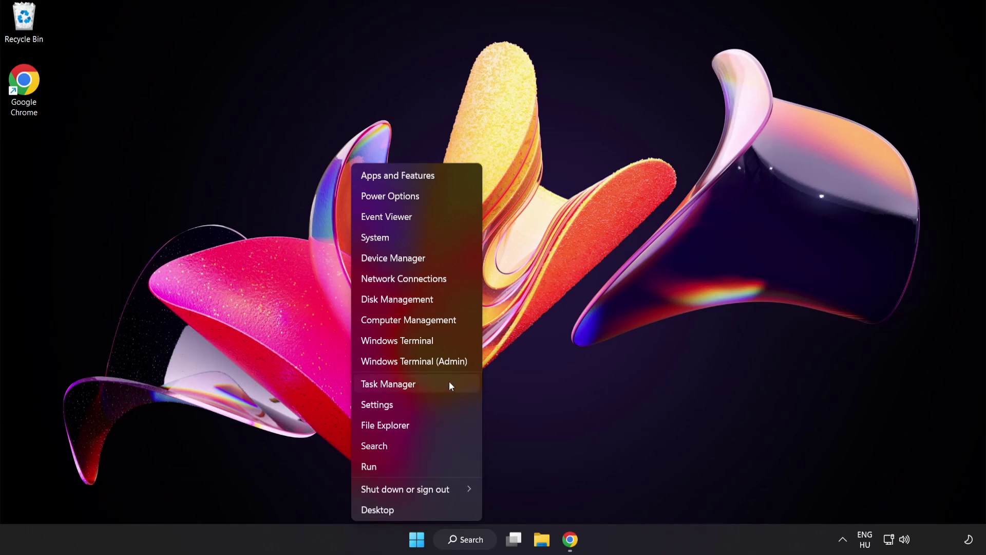
click(423, 385)
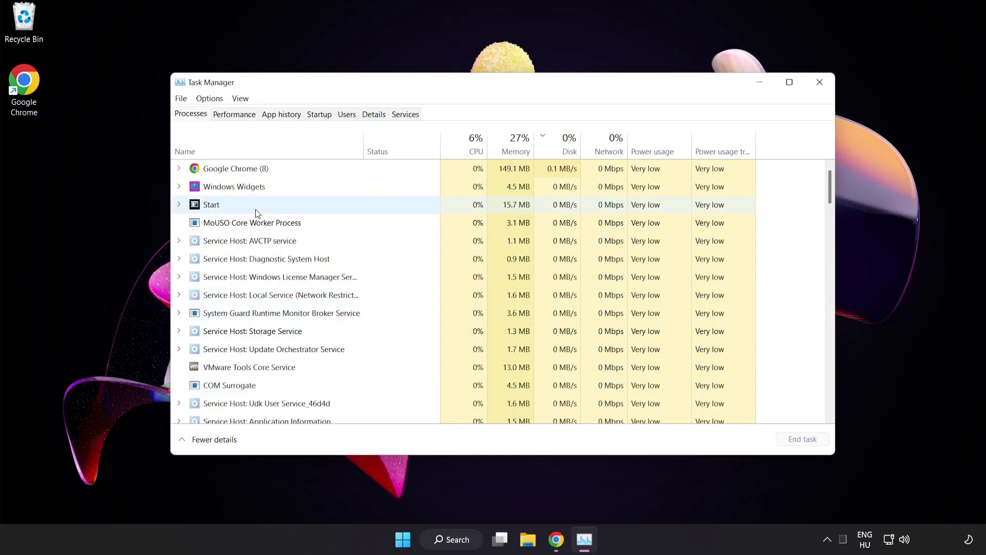
click(250, 172)
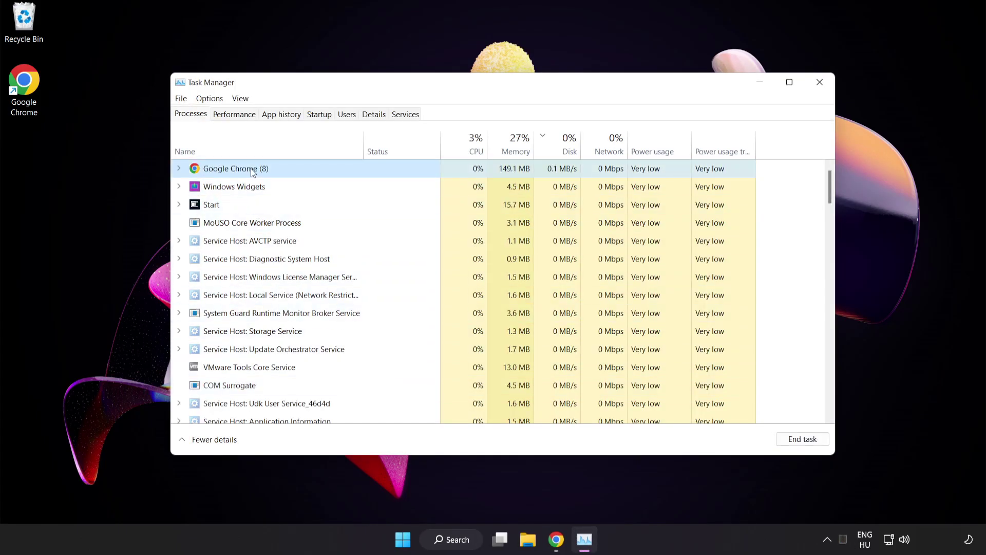
click(797, 441)
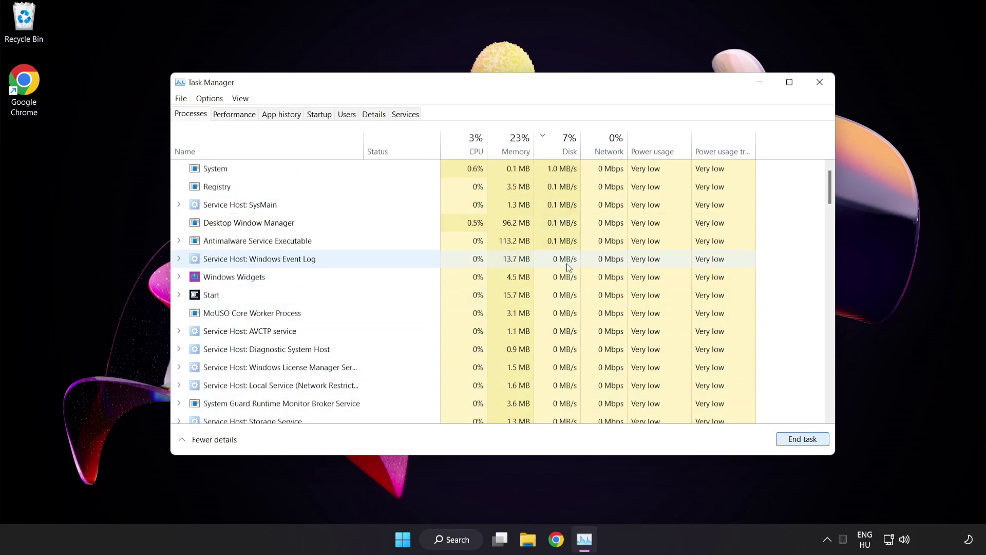
mouse_move(830, 189)
mouse_down()
mouse_move(830, 396)
mouse_move(821, 248)
mouse_move(827, 185)
mouse_up()
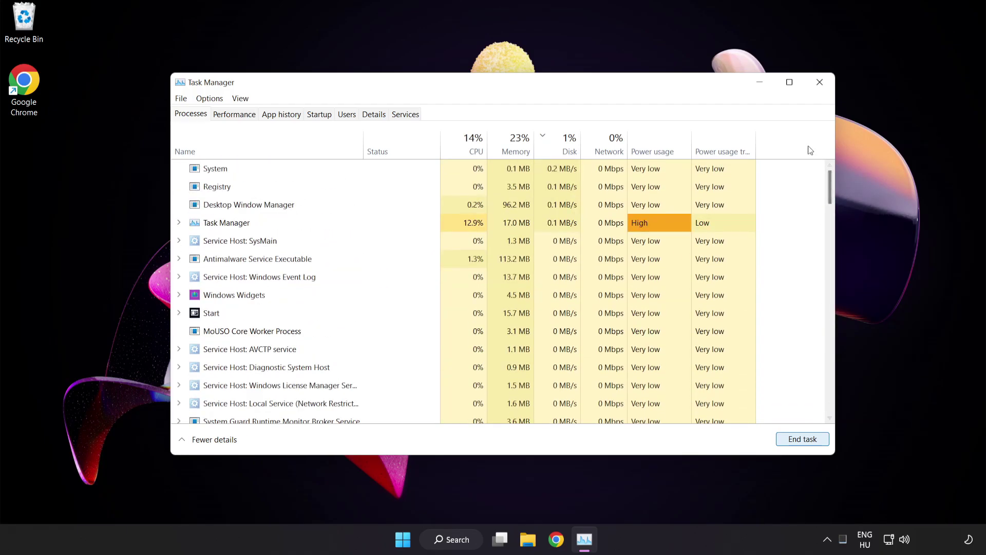
Disable Cortana, Phone Link and Terminal as startup apps, then close Task Manager
click(321, 115)
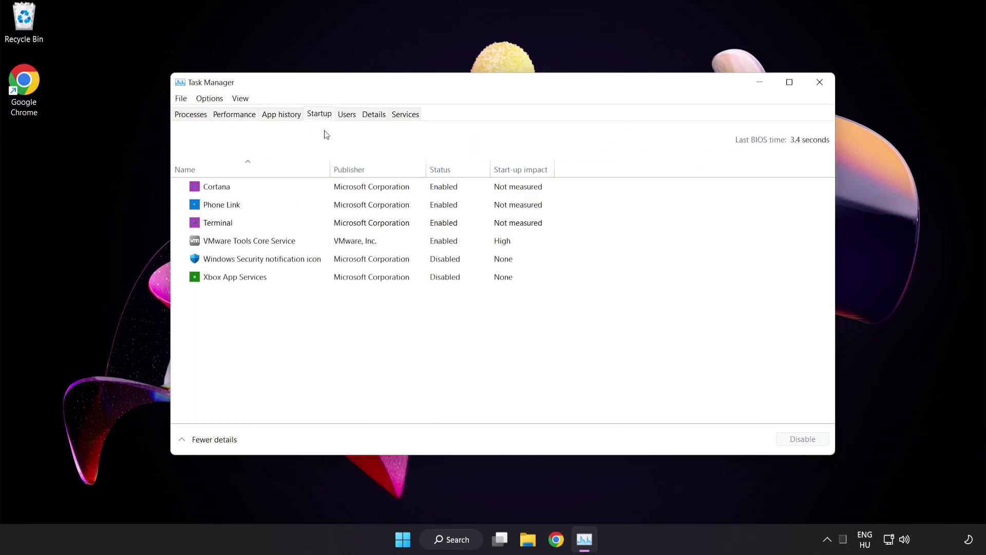
click(347, 192)
click(805, 440)
click(287, 206)
click(803, 440)
click(393, 227)
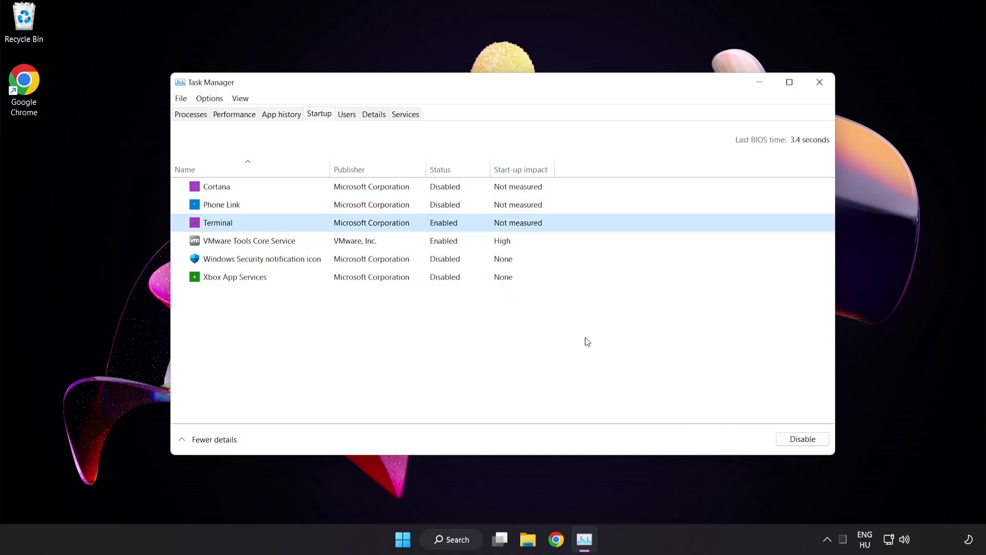
click(804, 439)
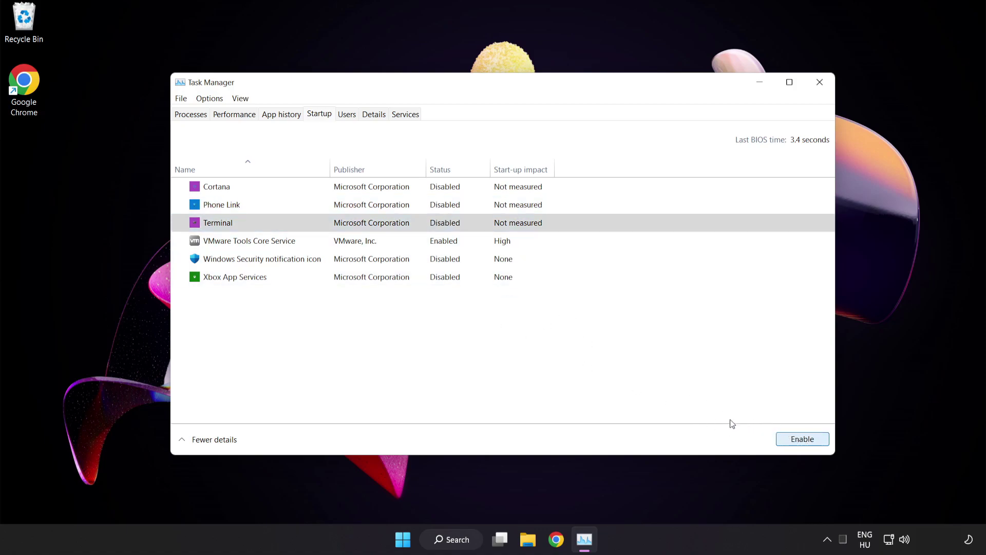
click(820, 83)
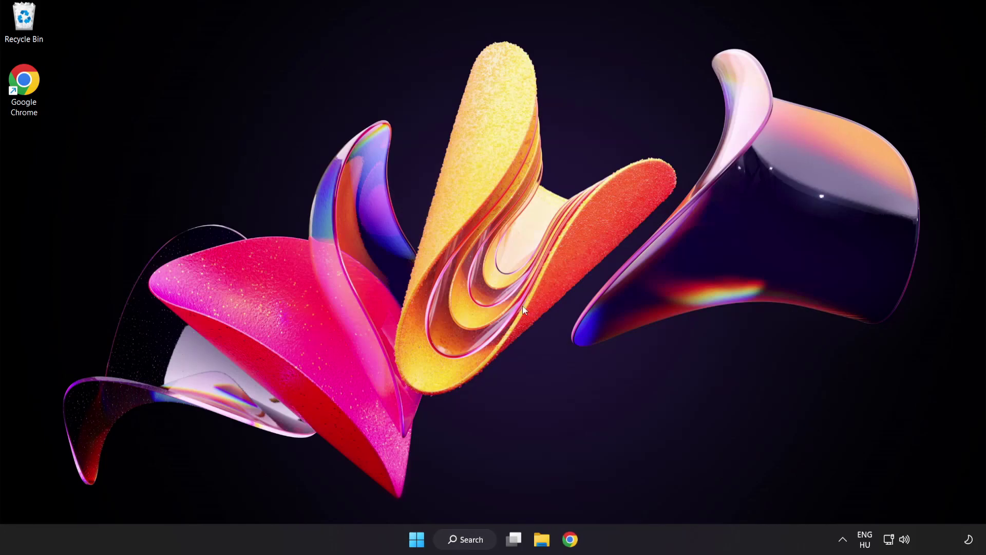
Check for updates in Windows Update (up to date, Today 10:02), then close Settings
click(472, 542)
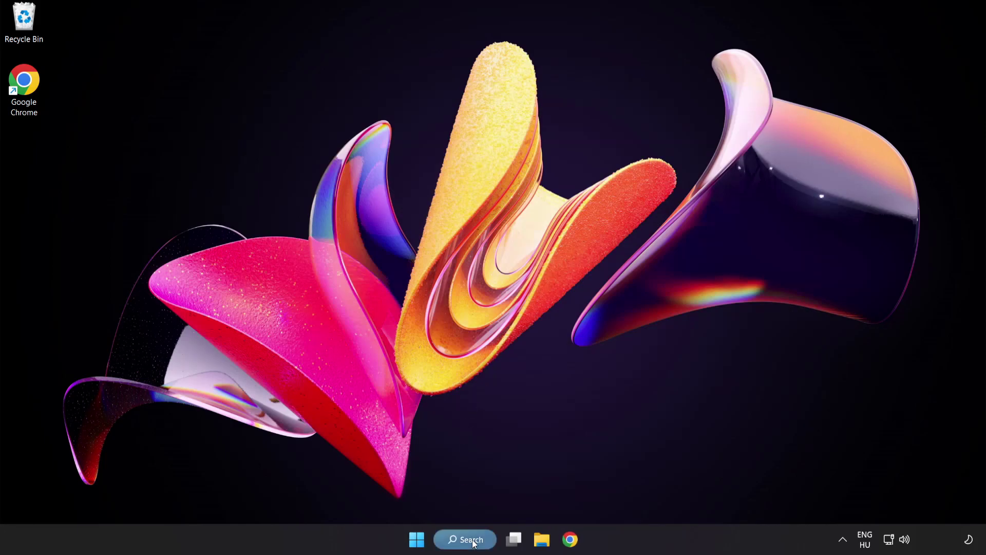
text(update)
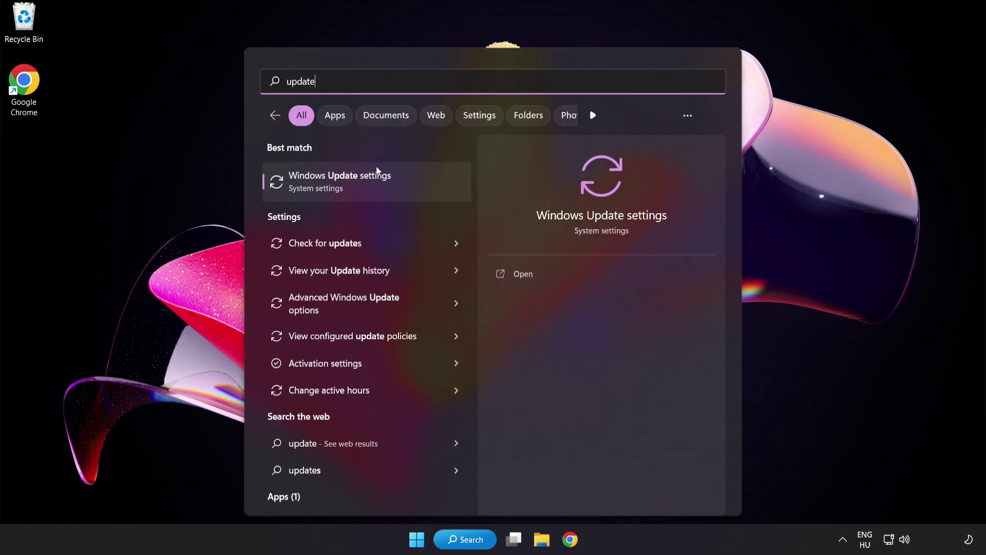
click(404, 177)
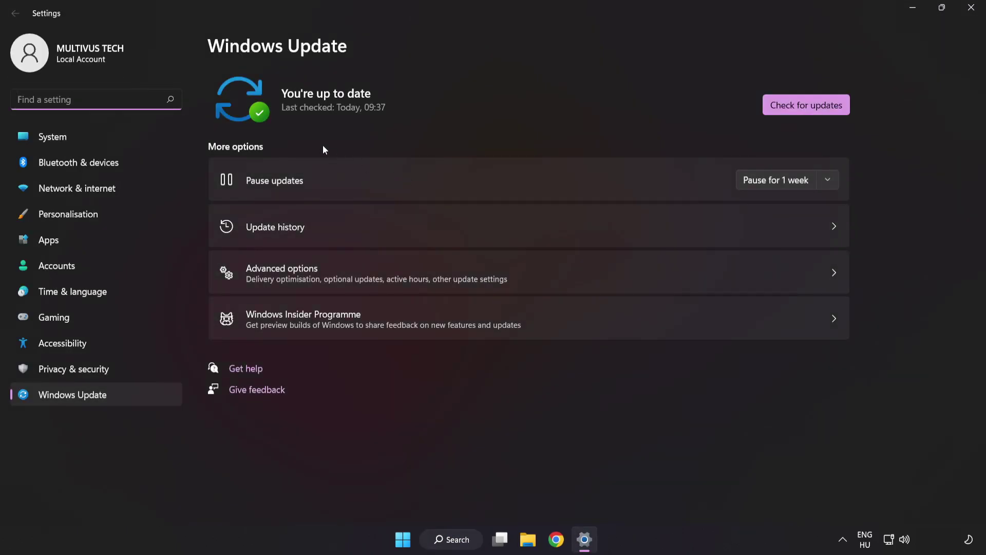
click(806, 110)
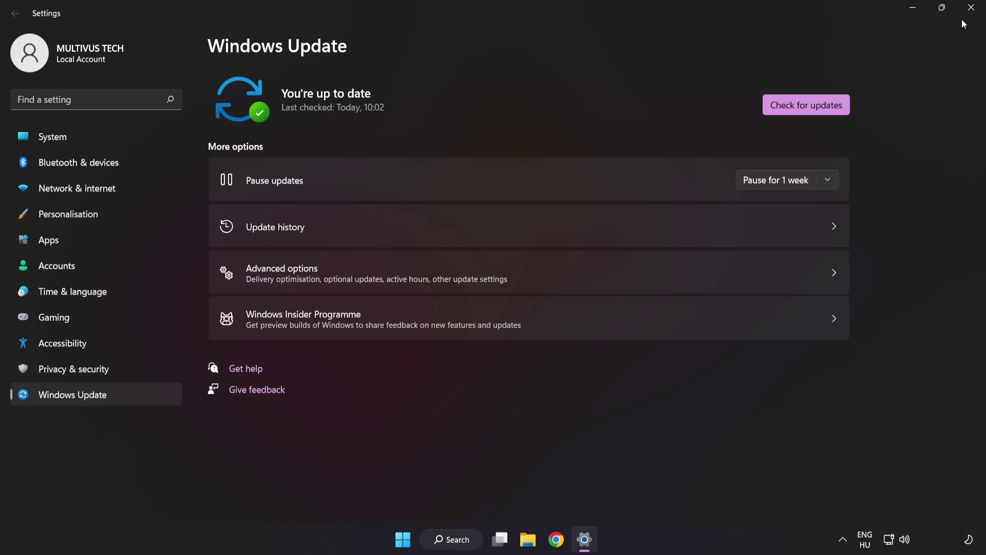
click(971, 9)
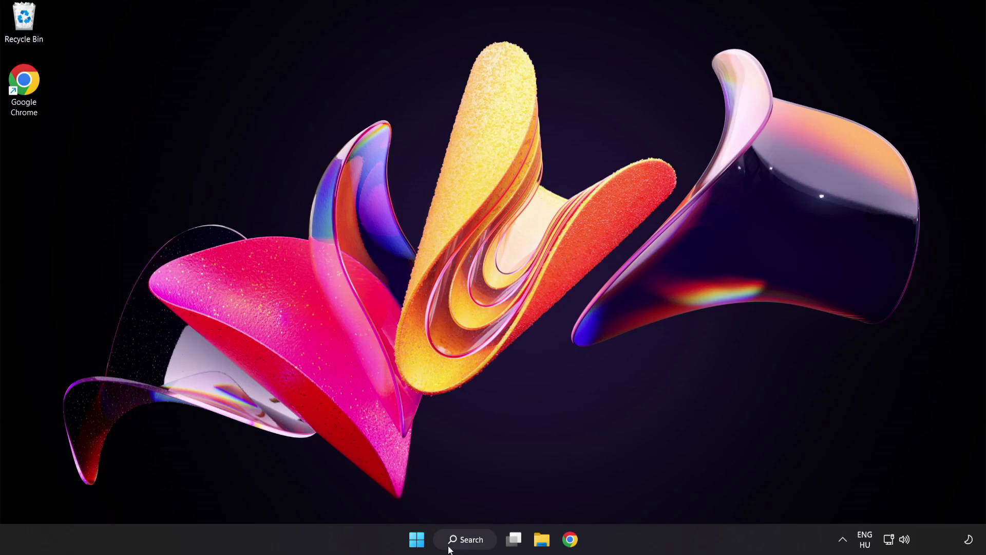
Open Registry Editor and navigate to HKEY_CURRENT_USER\System\GameConfigStore
click(476, 544)
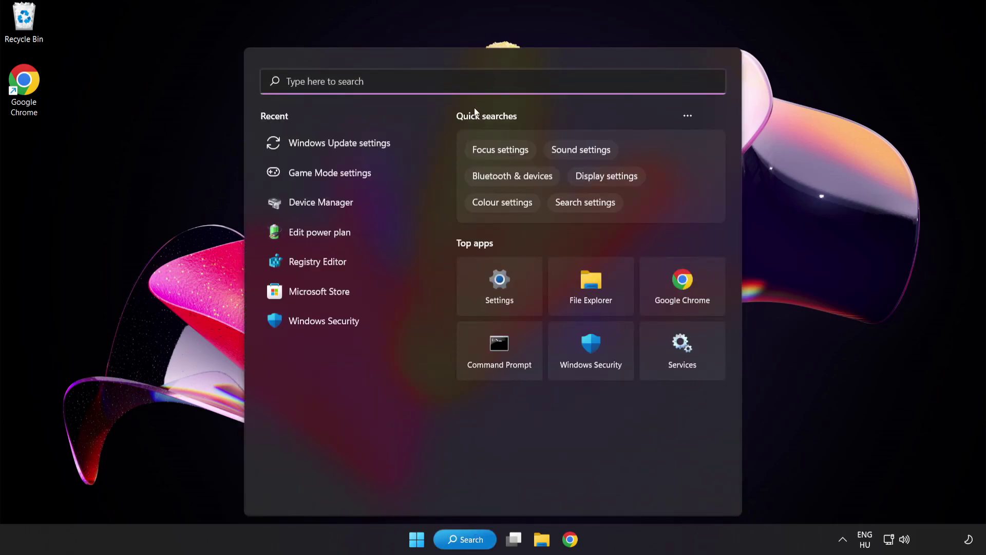
text(regedit)
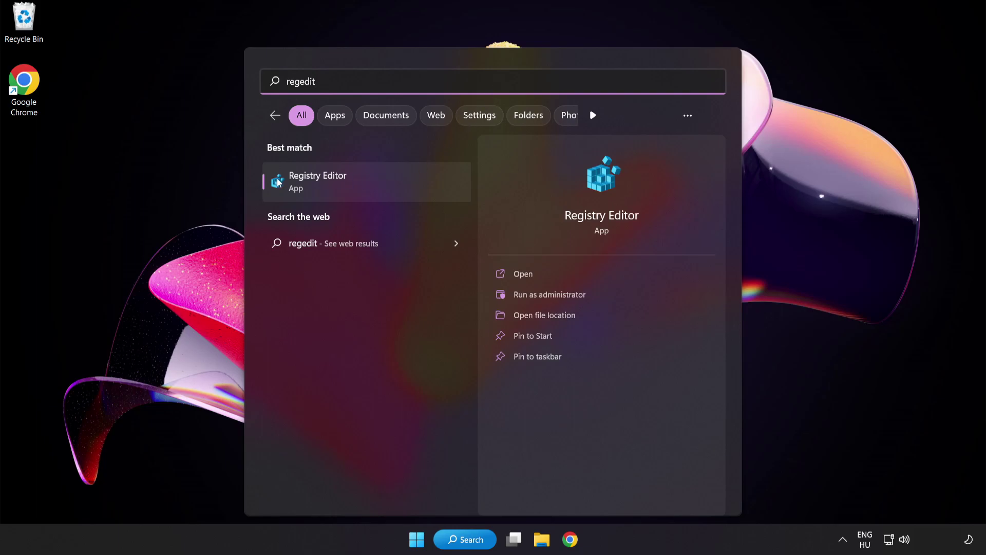
click(378, 178)
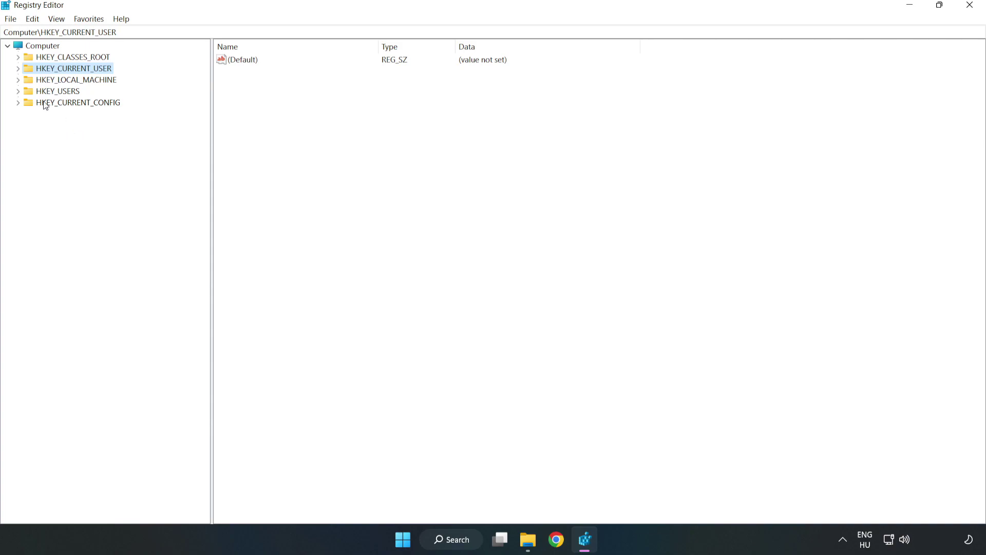
click(19, 69)
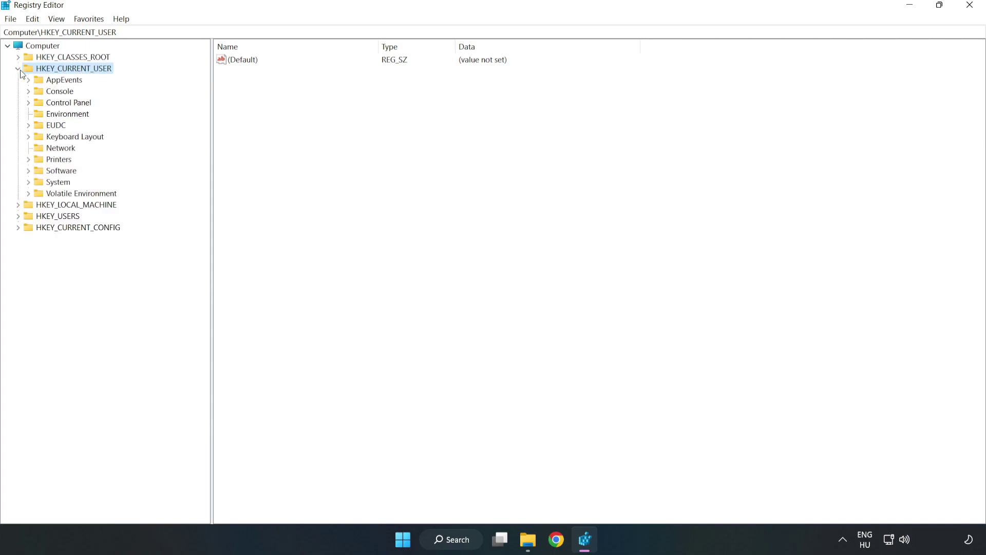
click(29, 183)
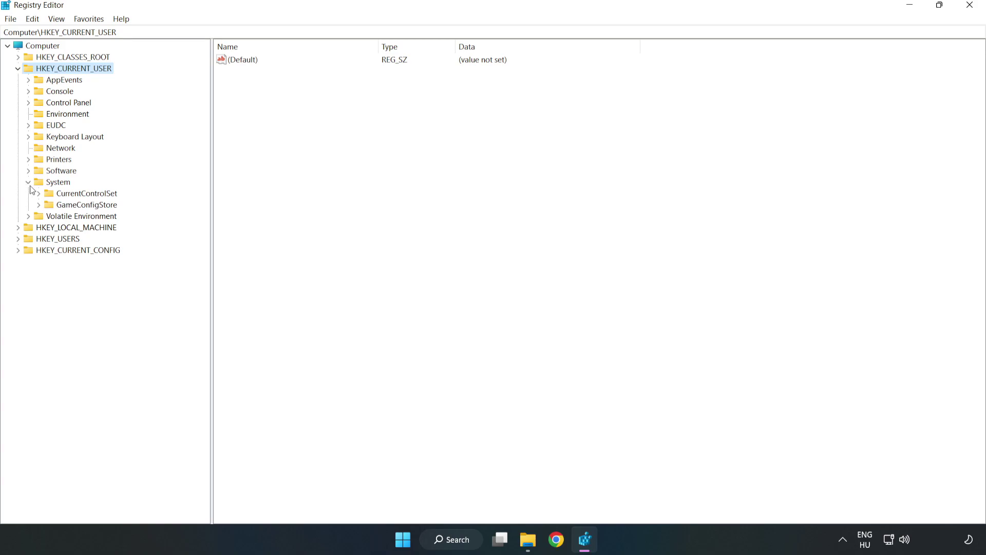
click(82, 208)
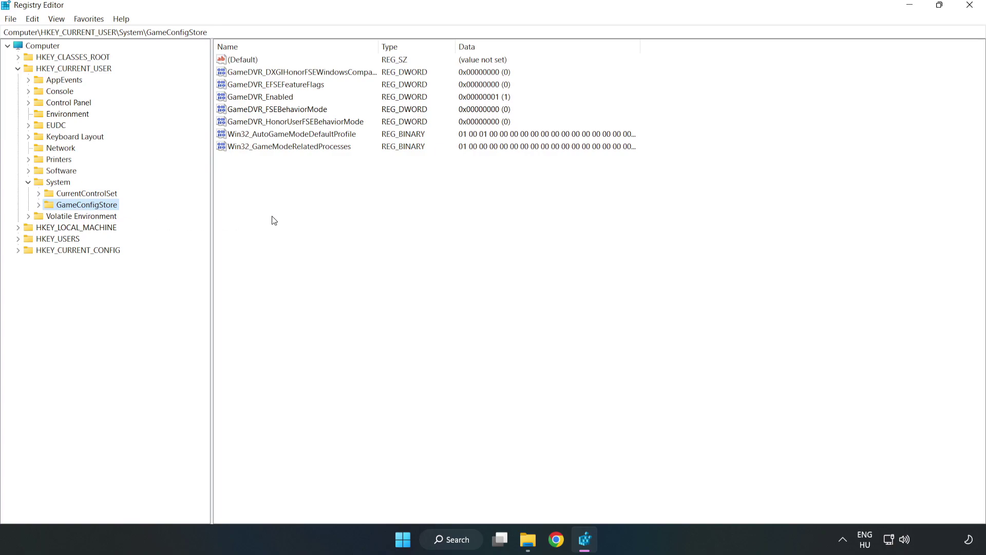
Change GameDVR_Enabled's value data from 1 to 0 and collapse HKEY_CURRENT_USER
click(241, 99)
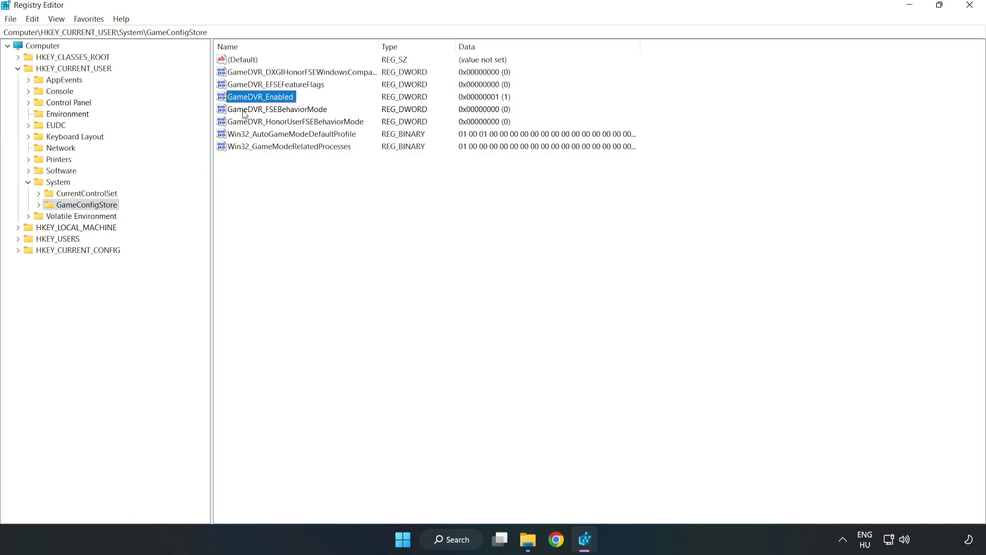
right_click(270, 101)
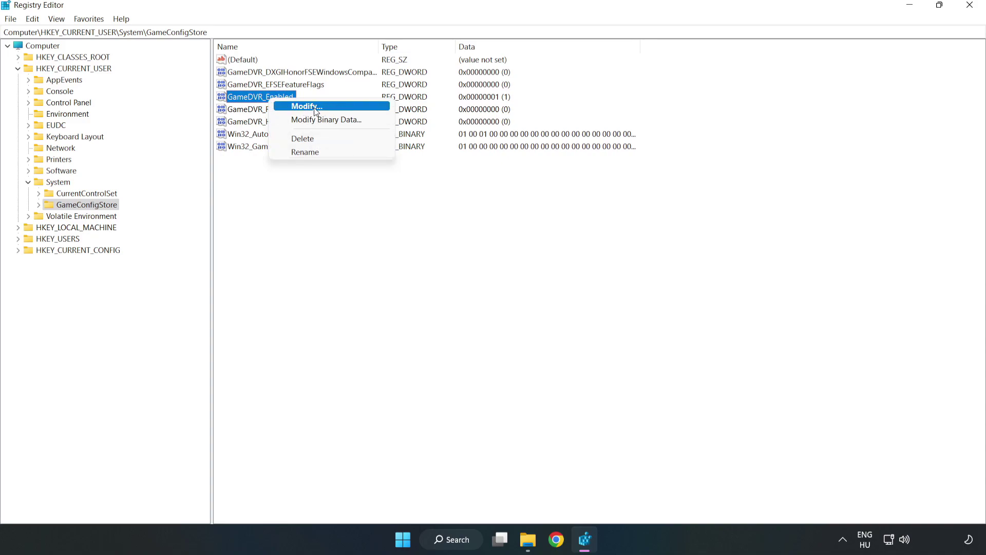
click(315, 107)
drag(199, 70, 549, 209)
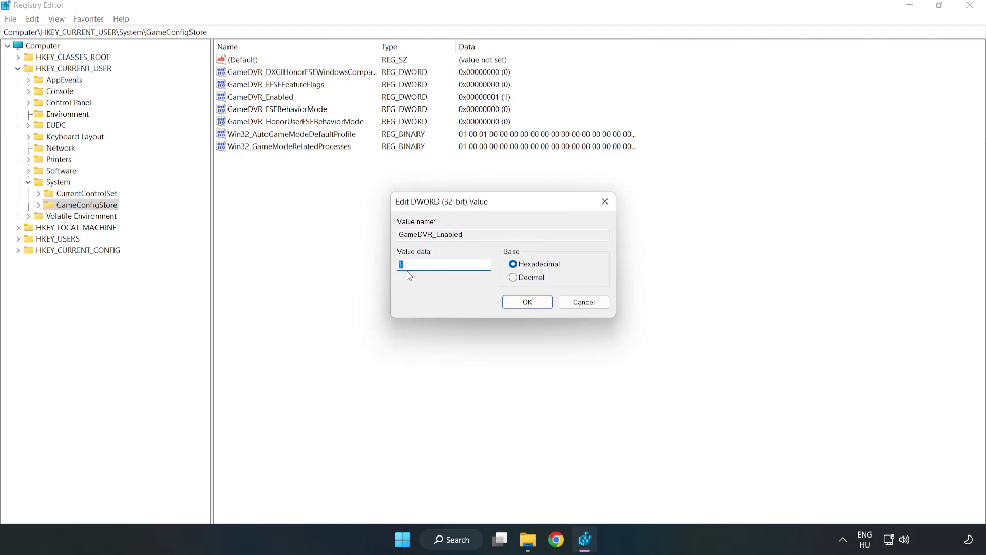
text(0)
click(527, 303)
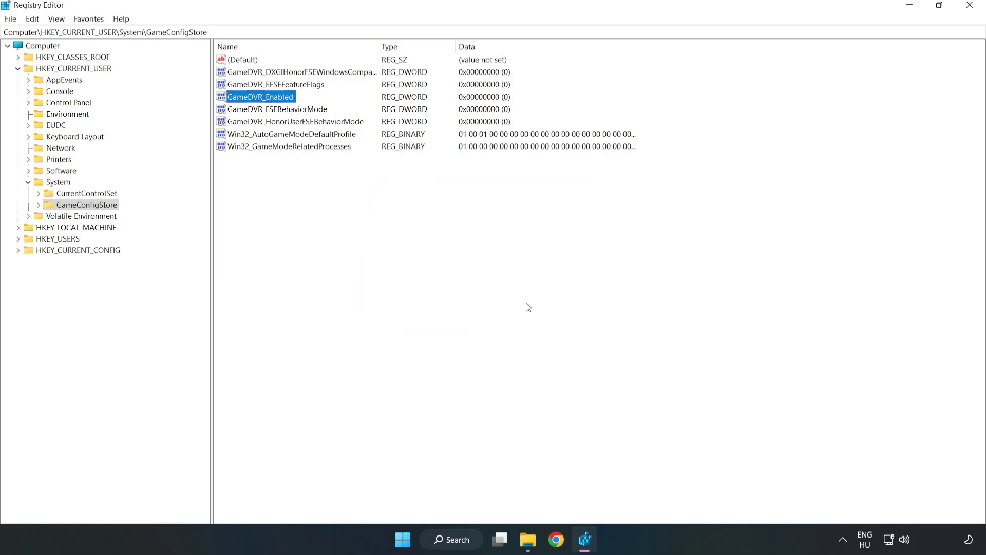
click(18, 69)
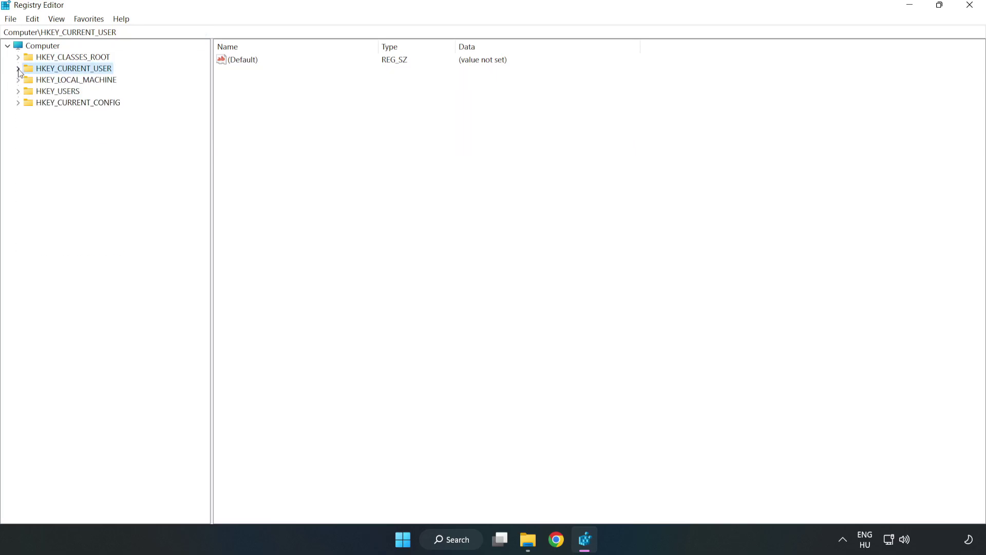
Navigate to HKLM\SOFTWARE\Microsoft\PolicyManager\default\ApplicationManagement\AllowGameDVR in the registry tree
click(18, 81)
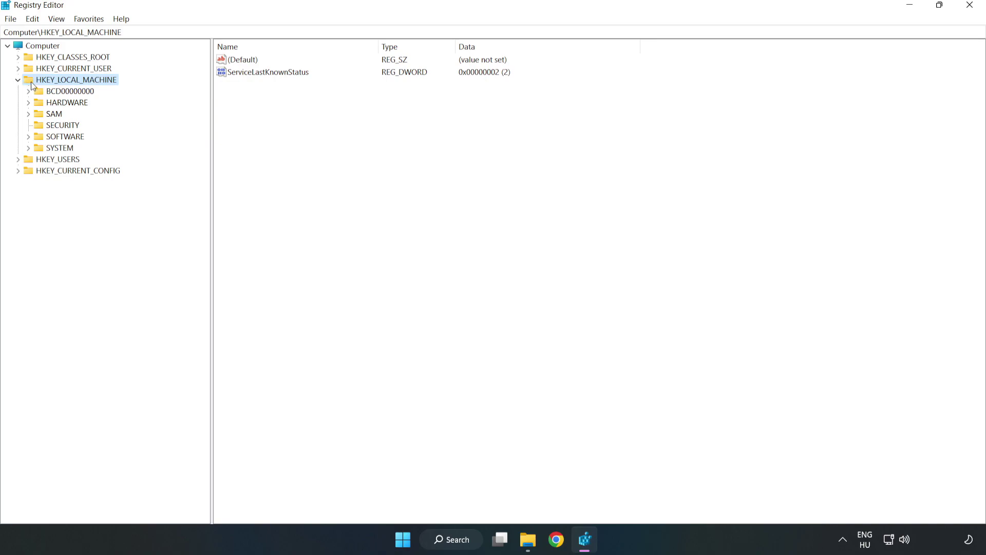
click(28, 136)
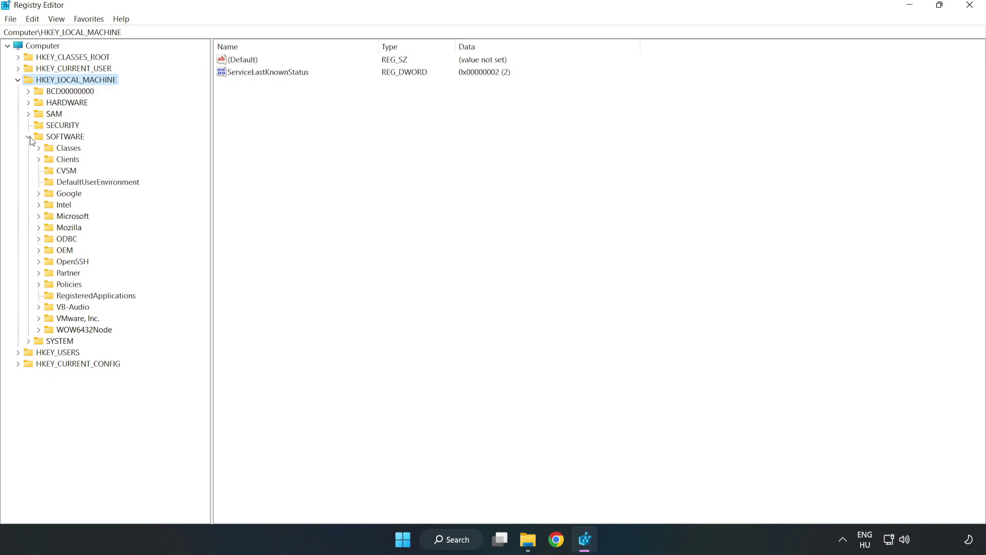
click(39, 218)
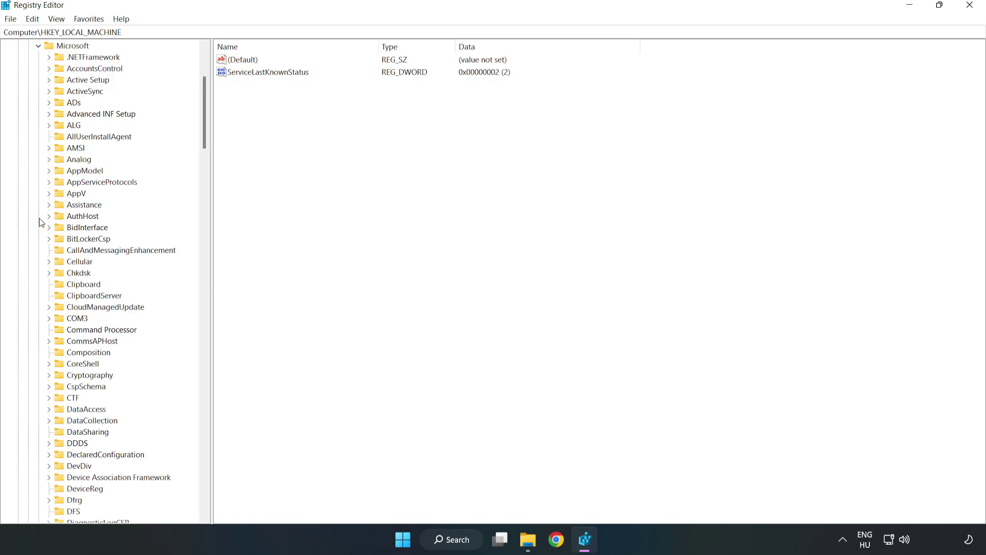
drag(204, 132, 222, 365)
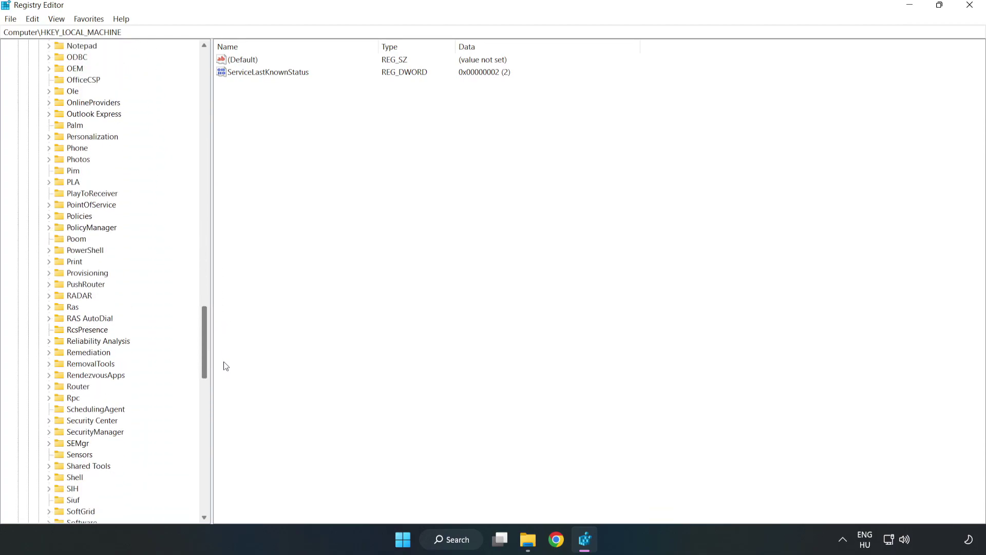
click(48, 228)
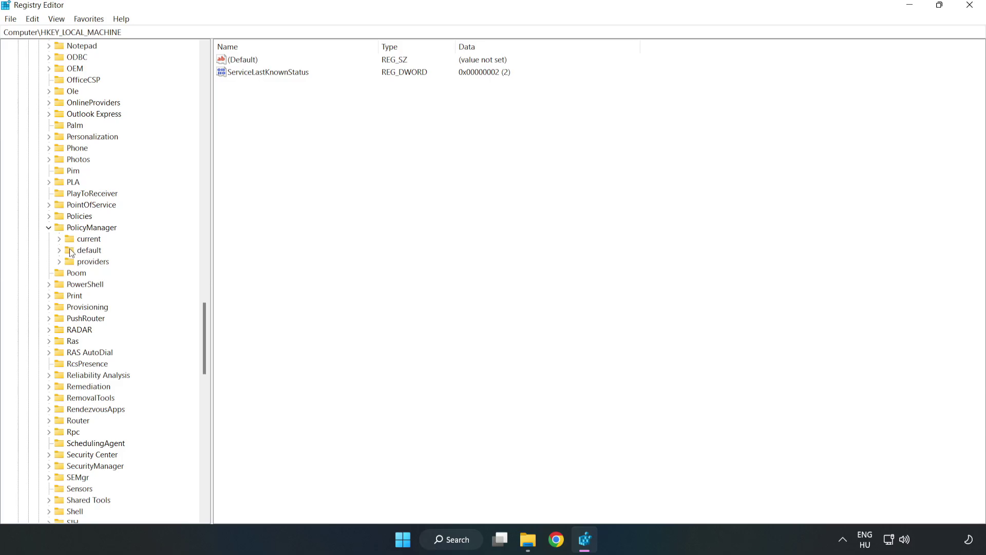
click(59, 250)
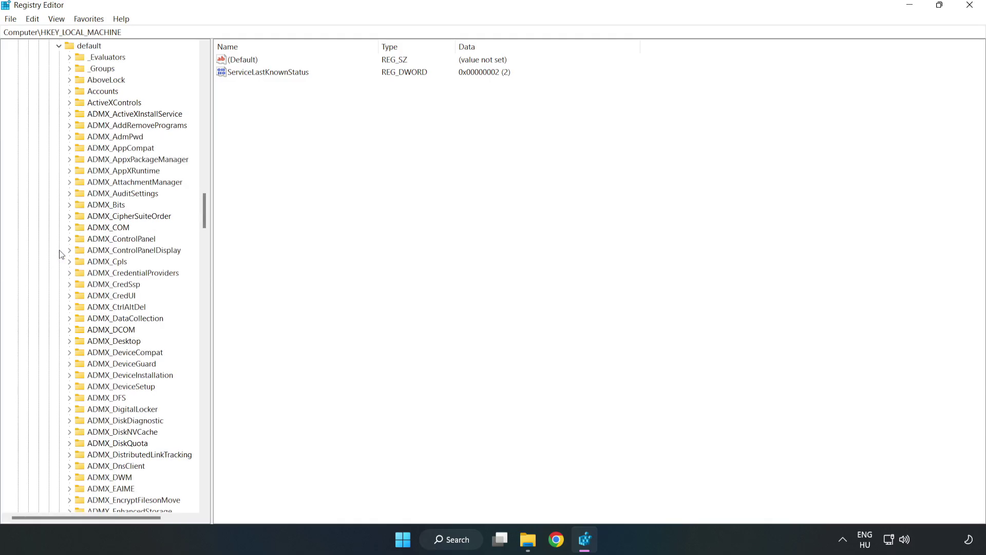
drag(204, 211, 199, 326)
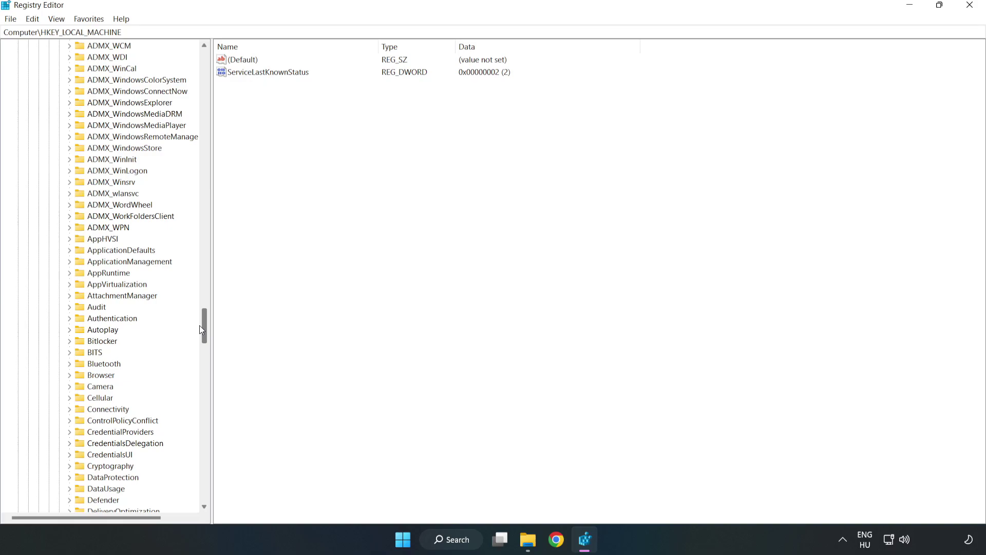
click(70, 262)
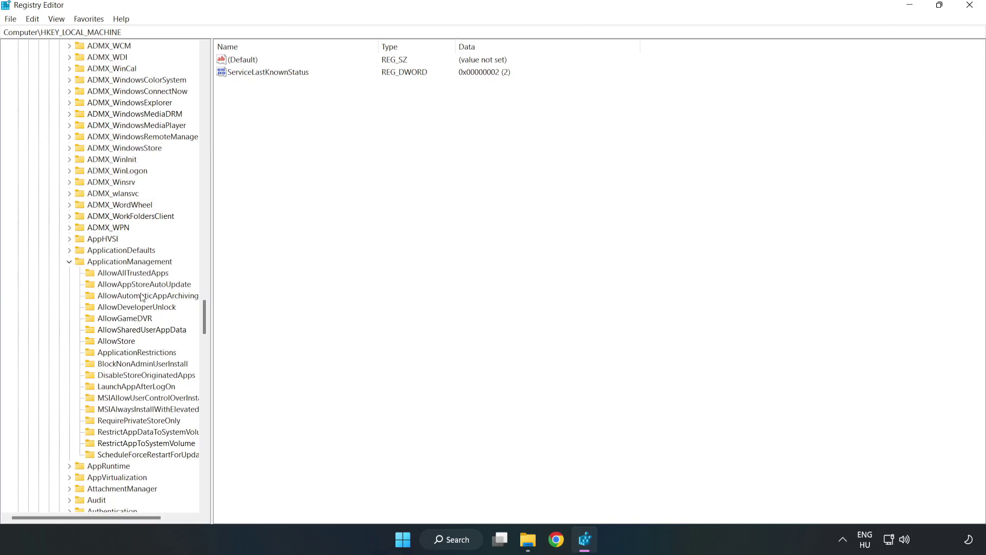
click(114, 319)
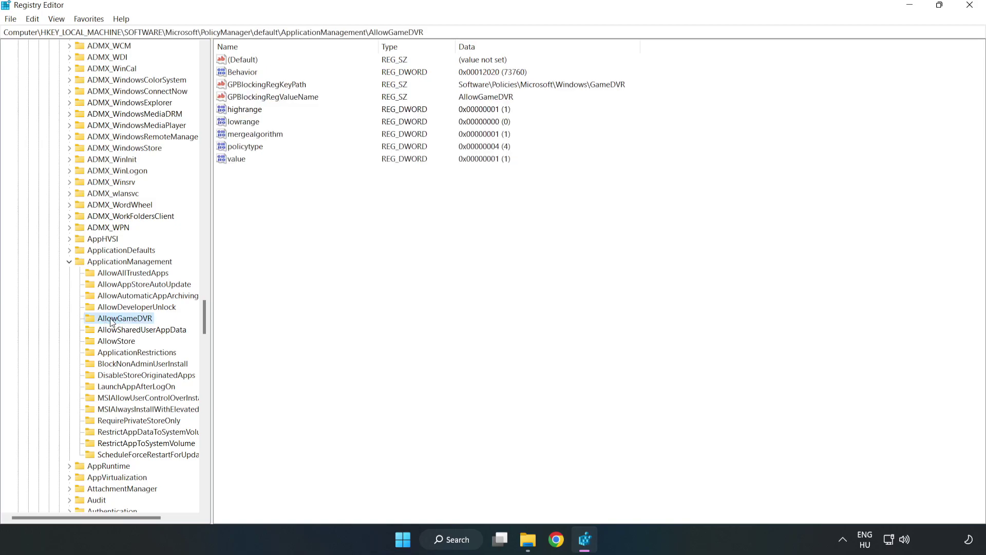
Change AllowGameDVR's value data from 1 to 0, then close Registry Editor
click(236, 159)
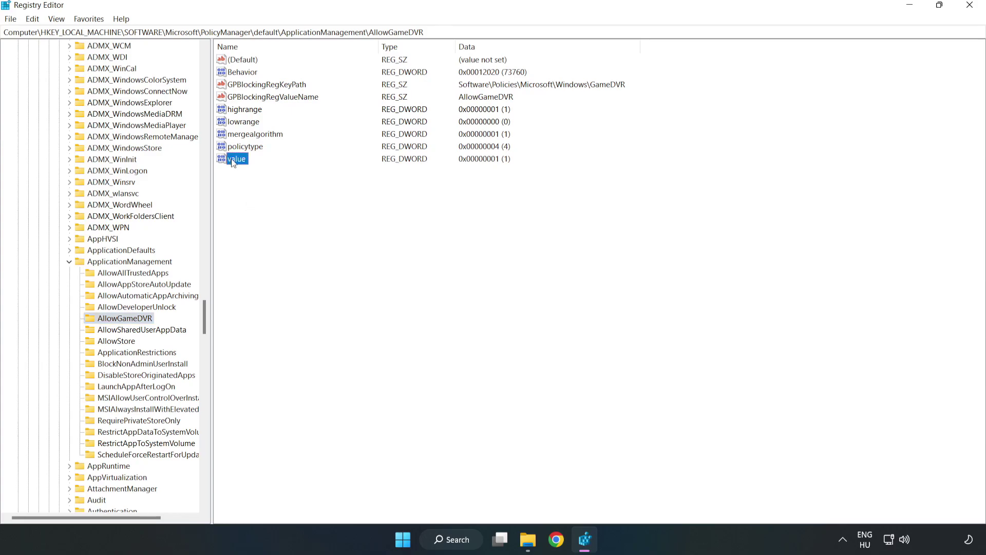
right_click(242, 164)
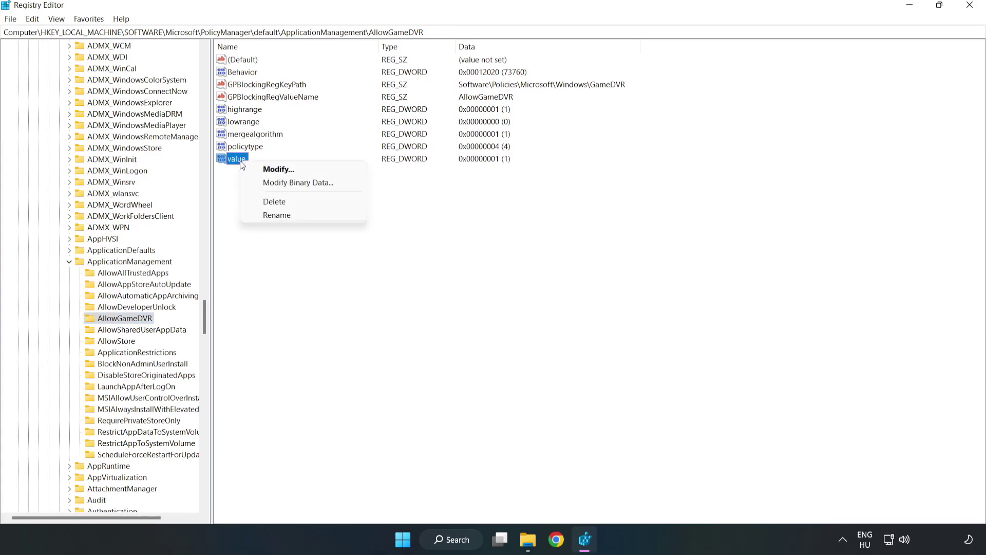
click(285, 170)
drag(182, 66, 503, 205)
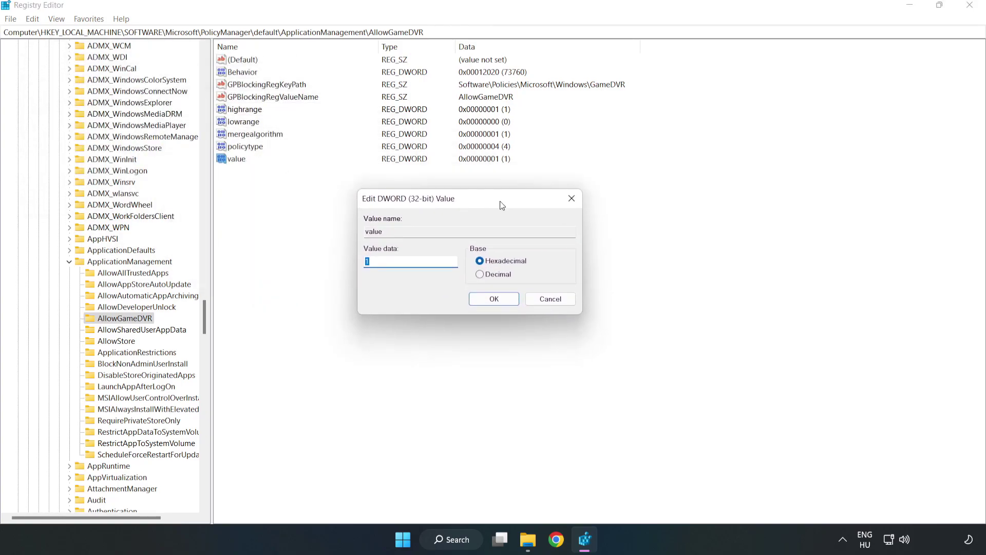
text(0)
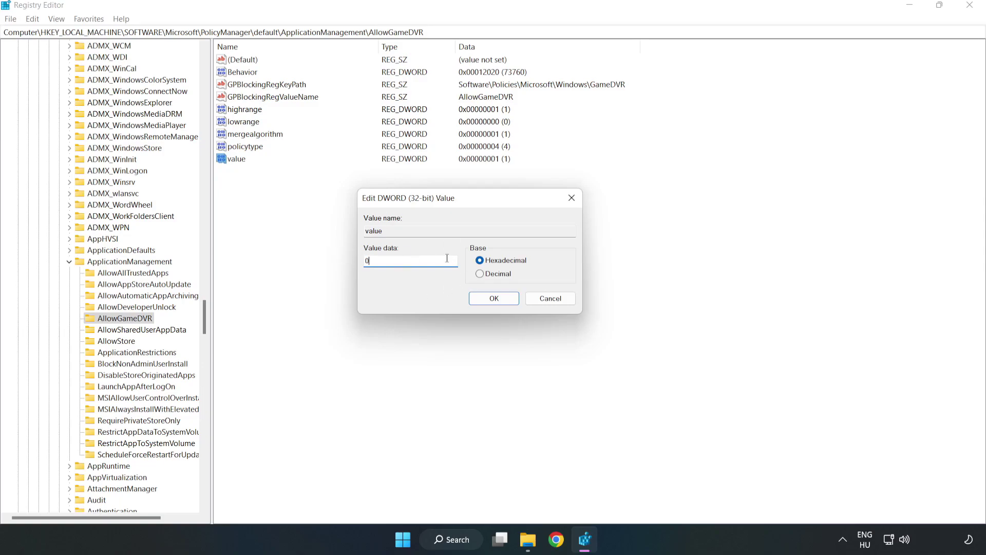
click(496, 299)
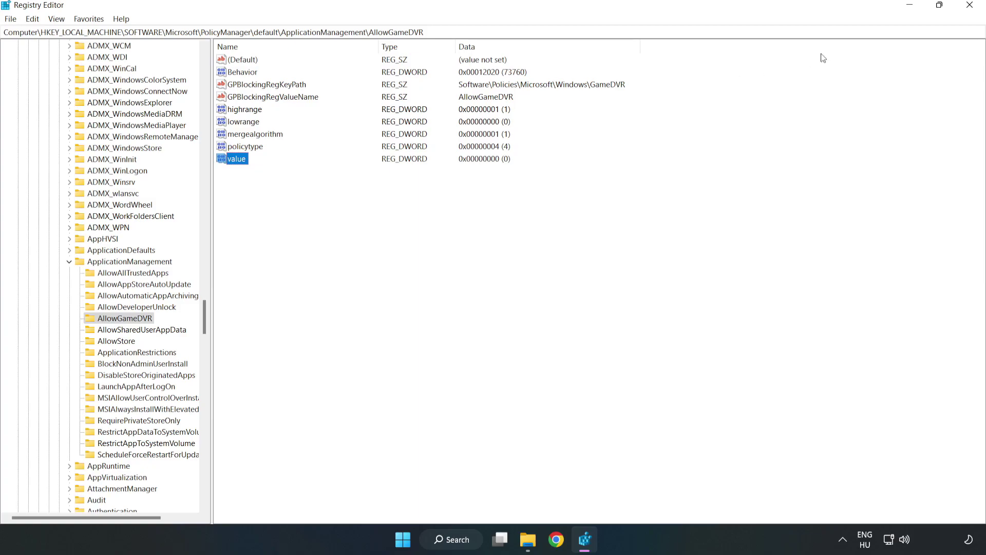
click(969, 7)
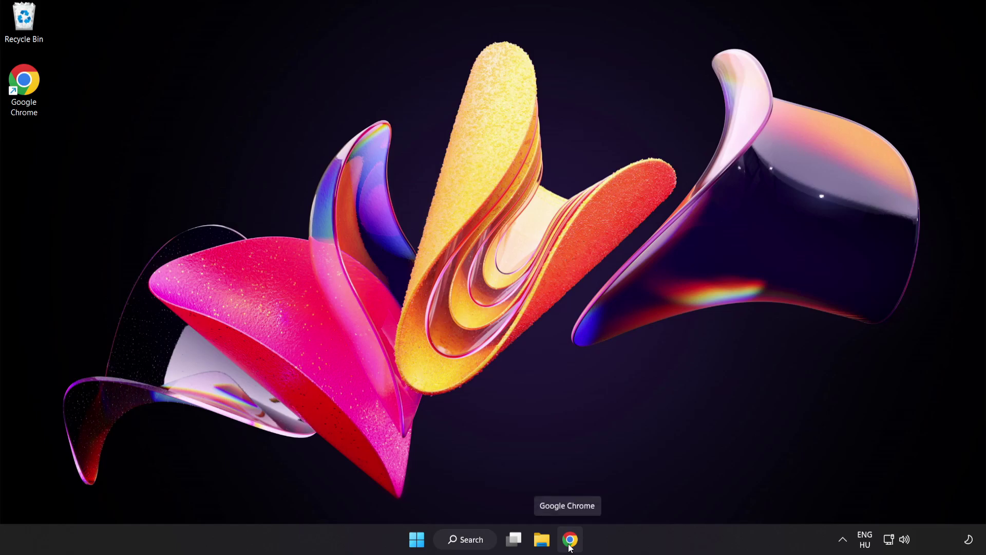
Download the DirectX End-User Runtime Web Installer from the Download Center and run dxwebsetup.exe
click(569, 545)
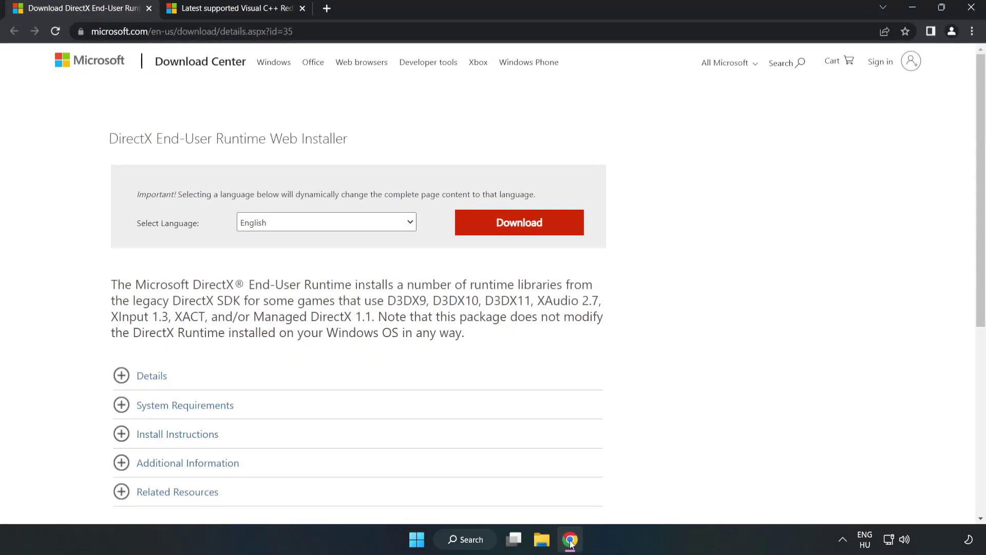
drag(294, 32, 452, 31)
click(401, 122)
click(526, 232)
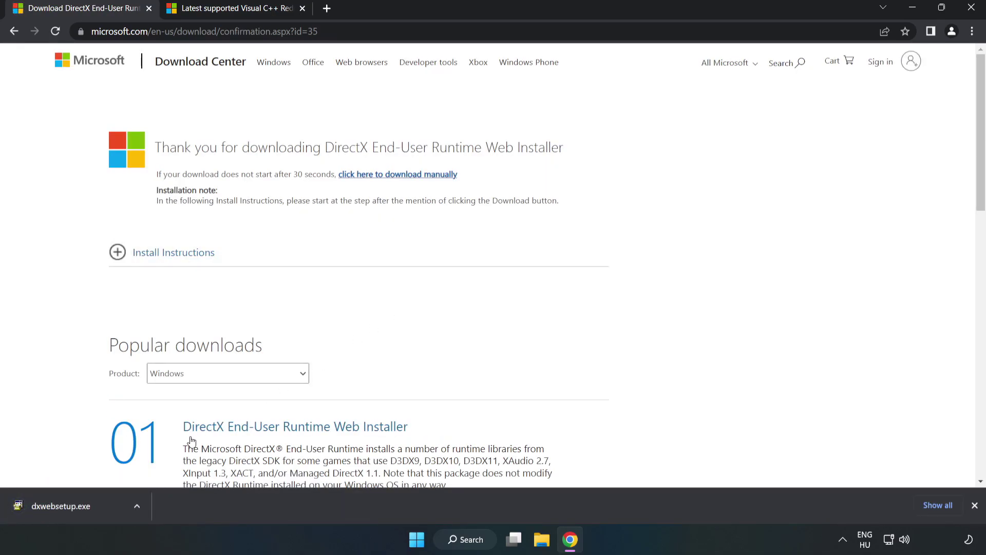
click(100, 509)
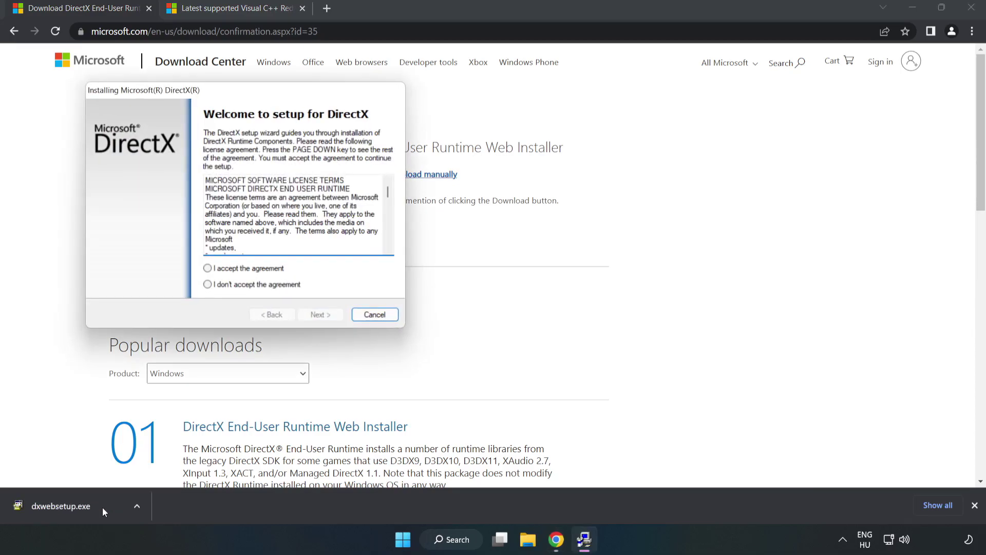
Accept the DirectX licence agreement and continue to the Bing Bar offer
drag(222, 91, 468, 139)
drag(635, 247, 635, 297)
click(451, 318)
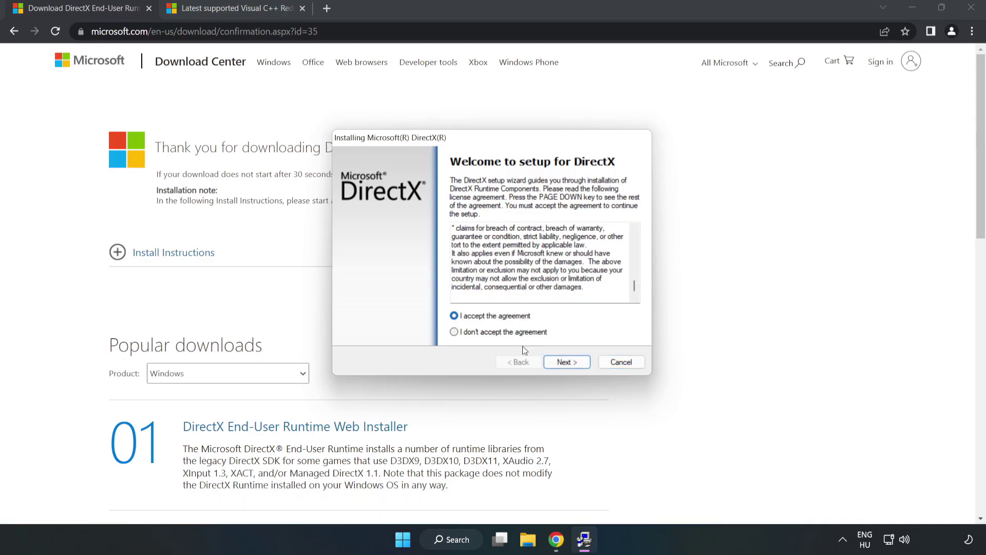
click(571, 363)
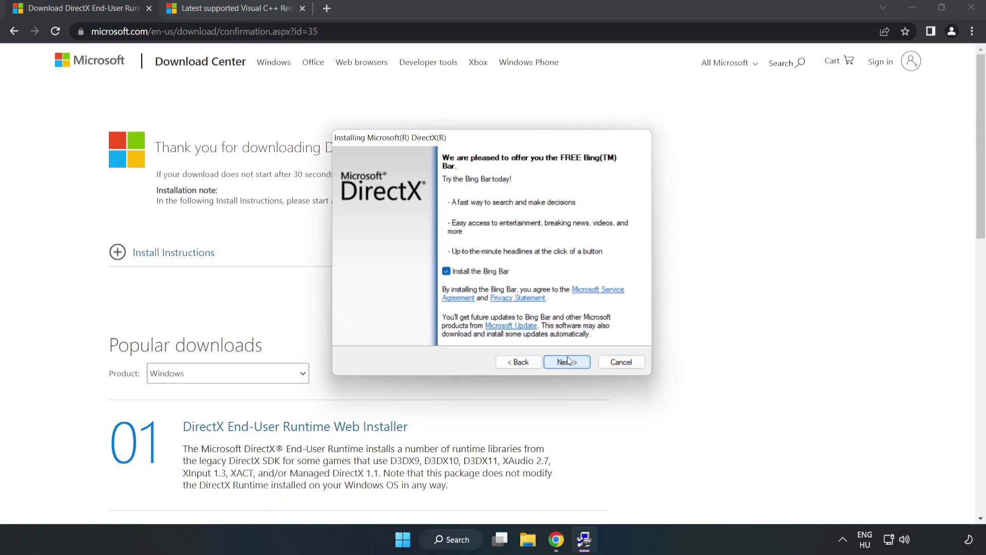